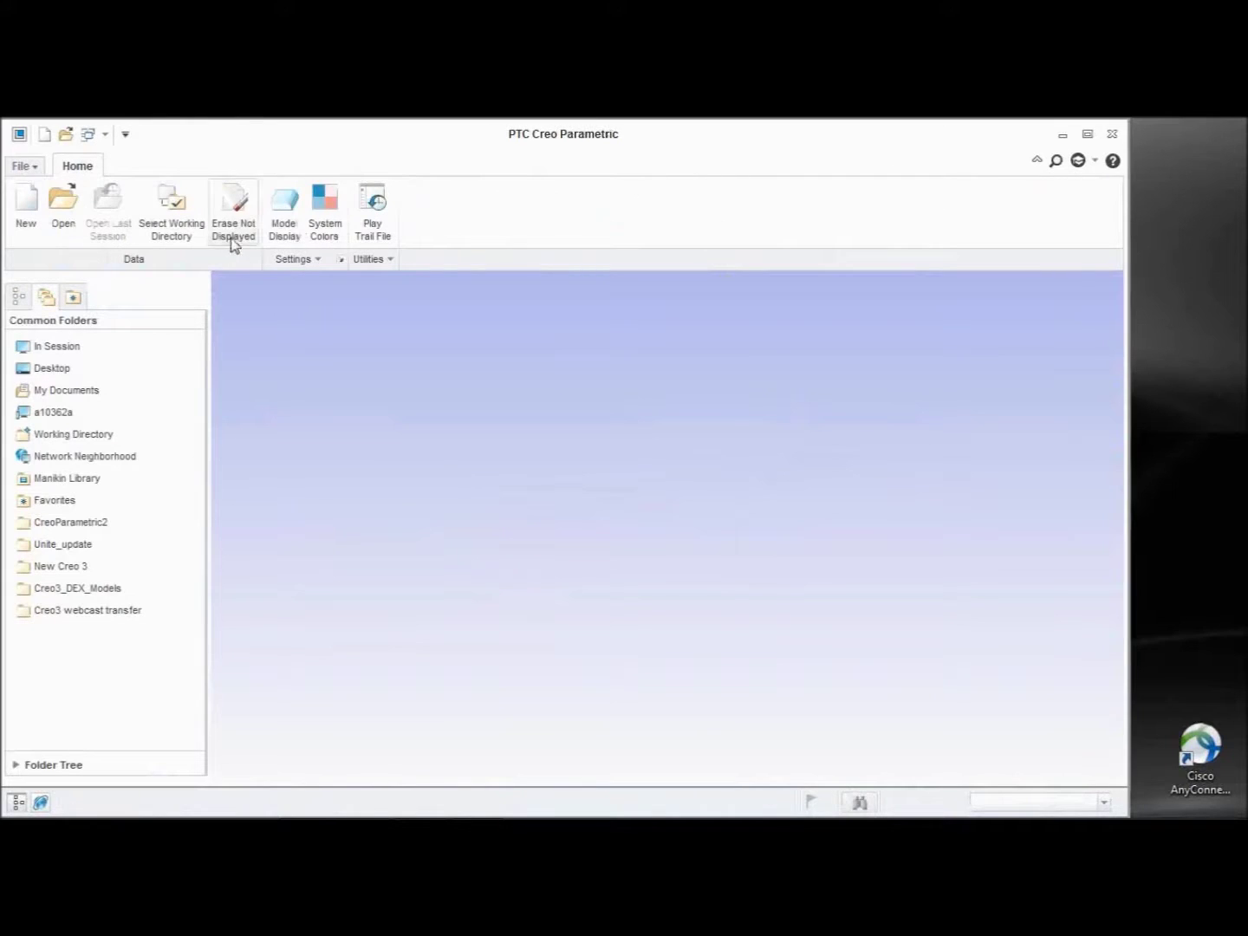
# - Erase the objects not displayed from the session and browse to the New Creo 3 folder
pyautogui.click(642, 624)
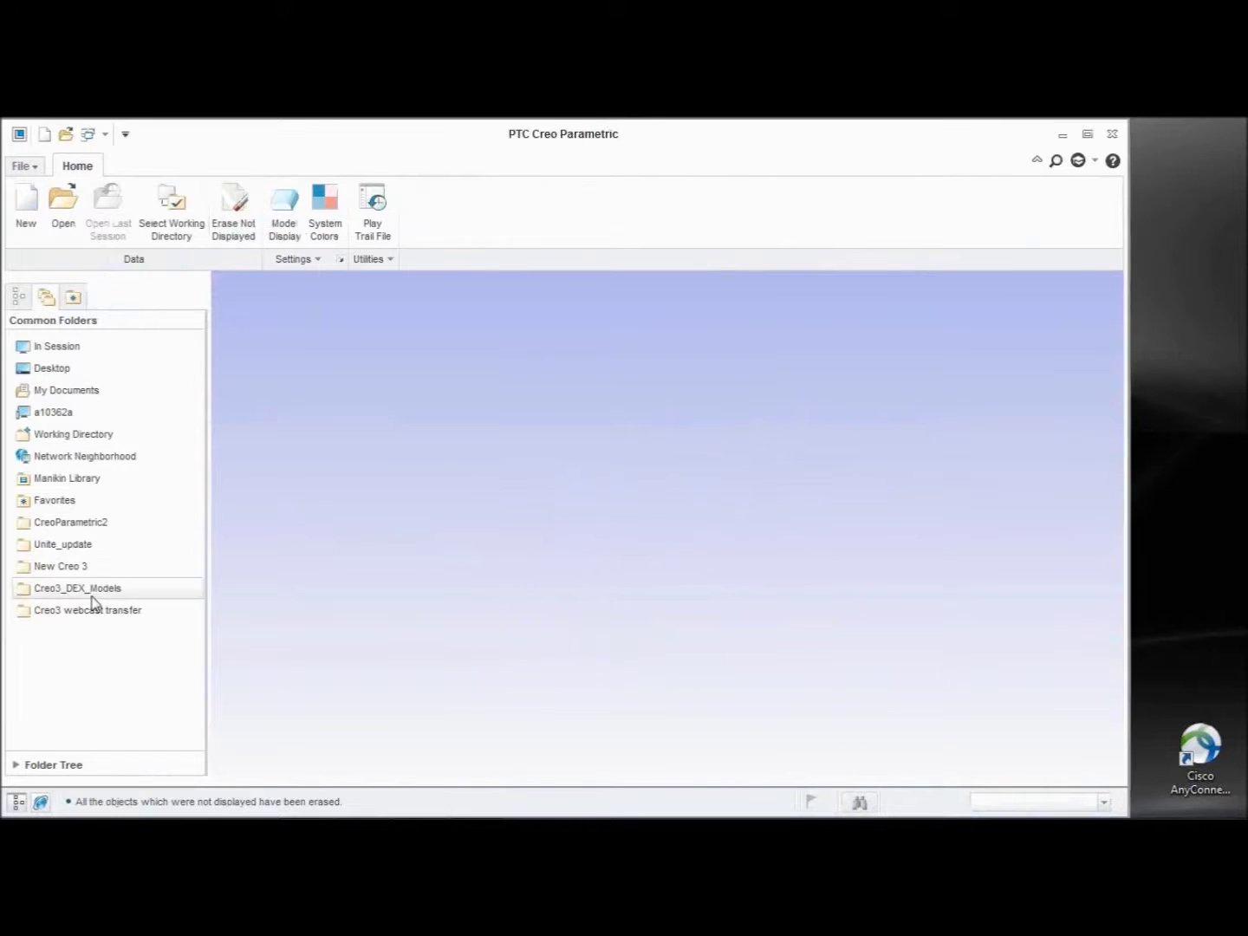
pyautogui.rightClick(78, 555)
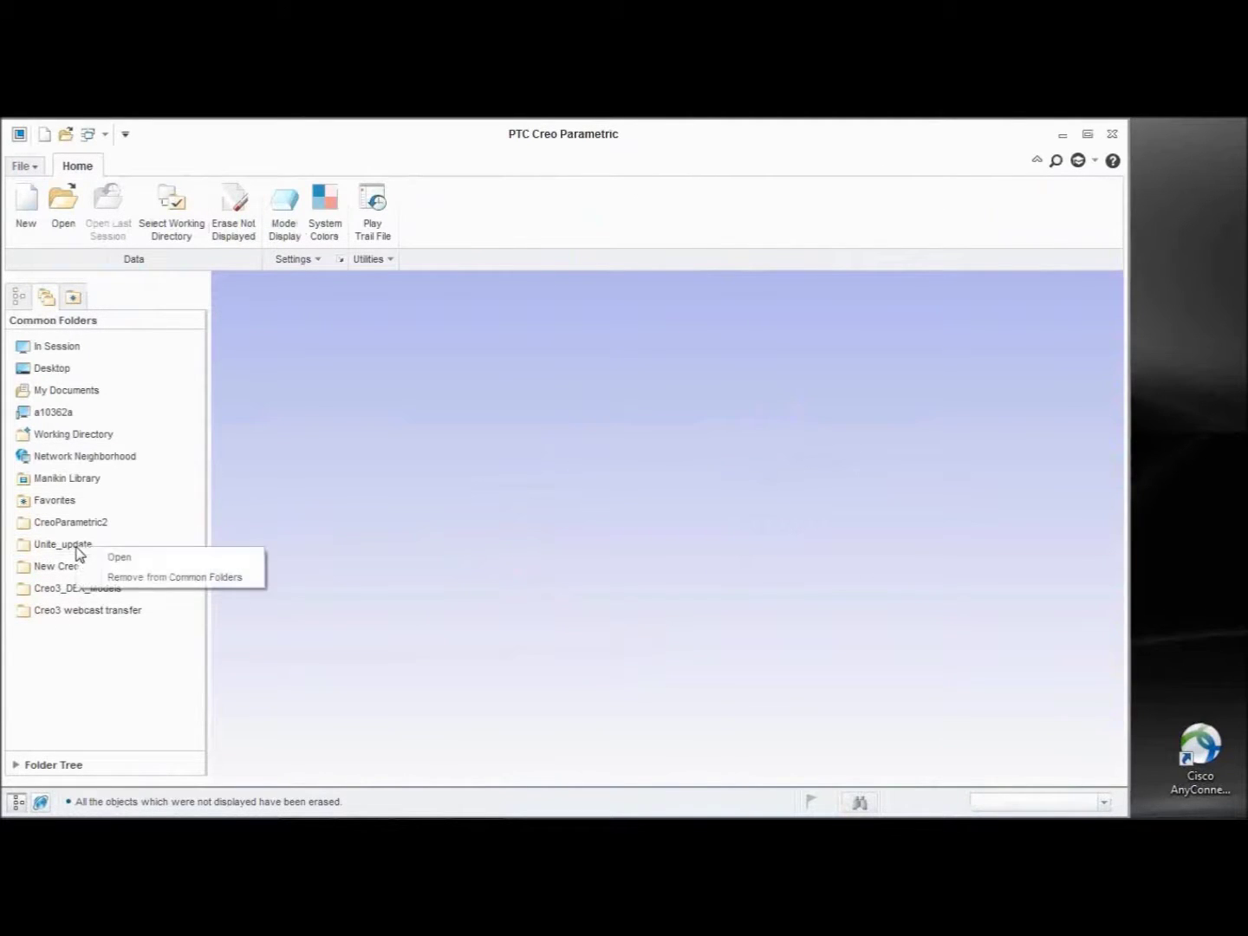
pyautogui.click(55, 553)
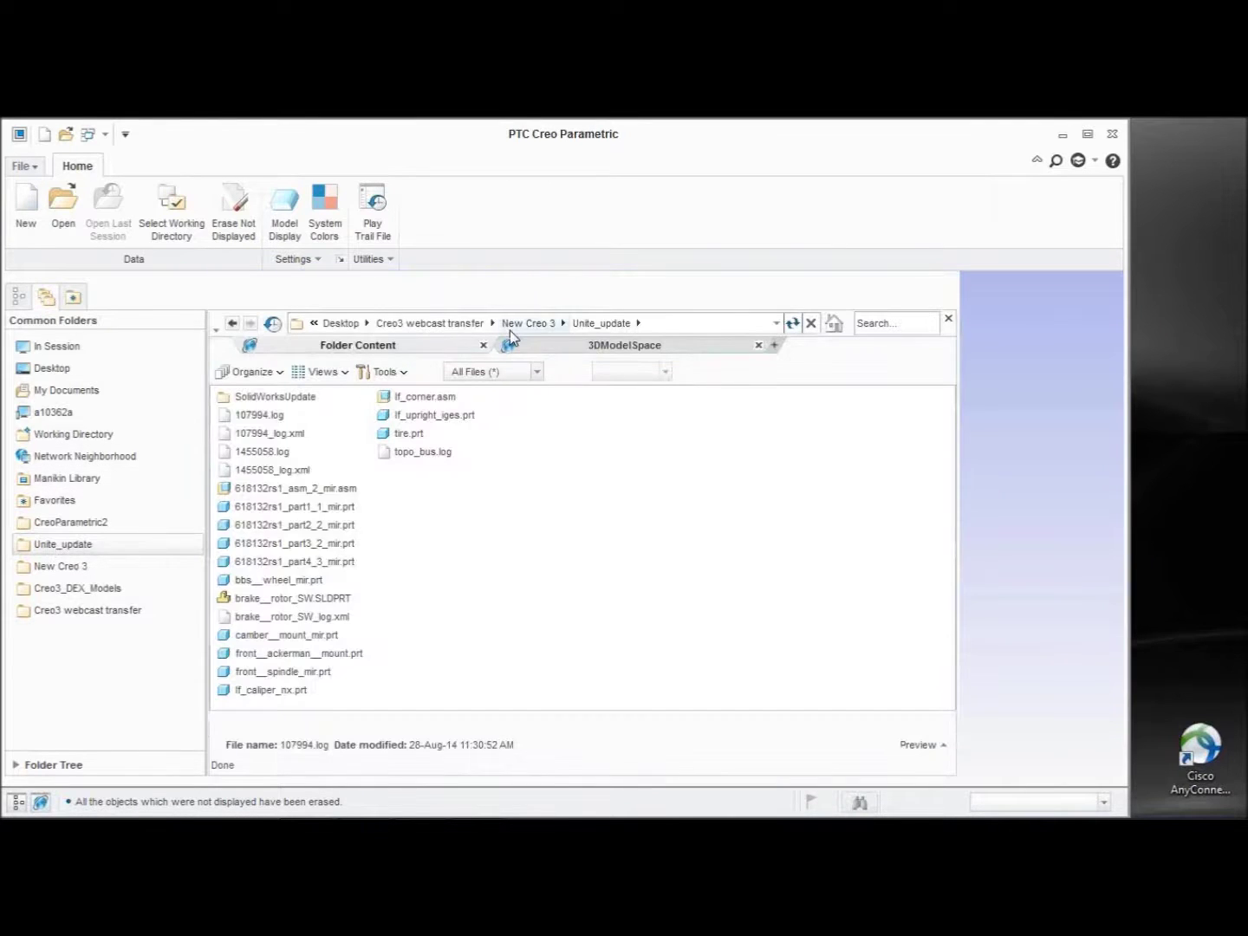
pyautogui.click(513, 324)
# - Set the Unite_update folder as the working directory and open lf_corner.asm from it
pyautogui.rightClick(271, 543)
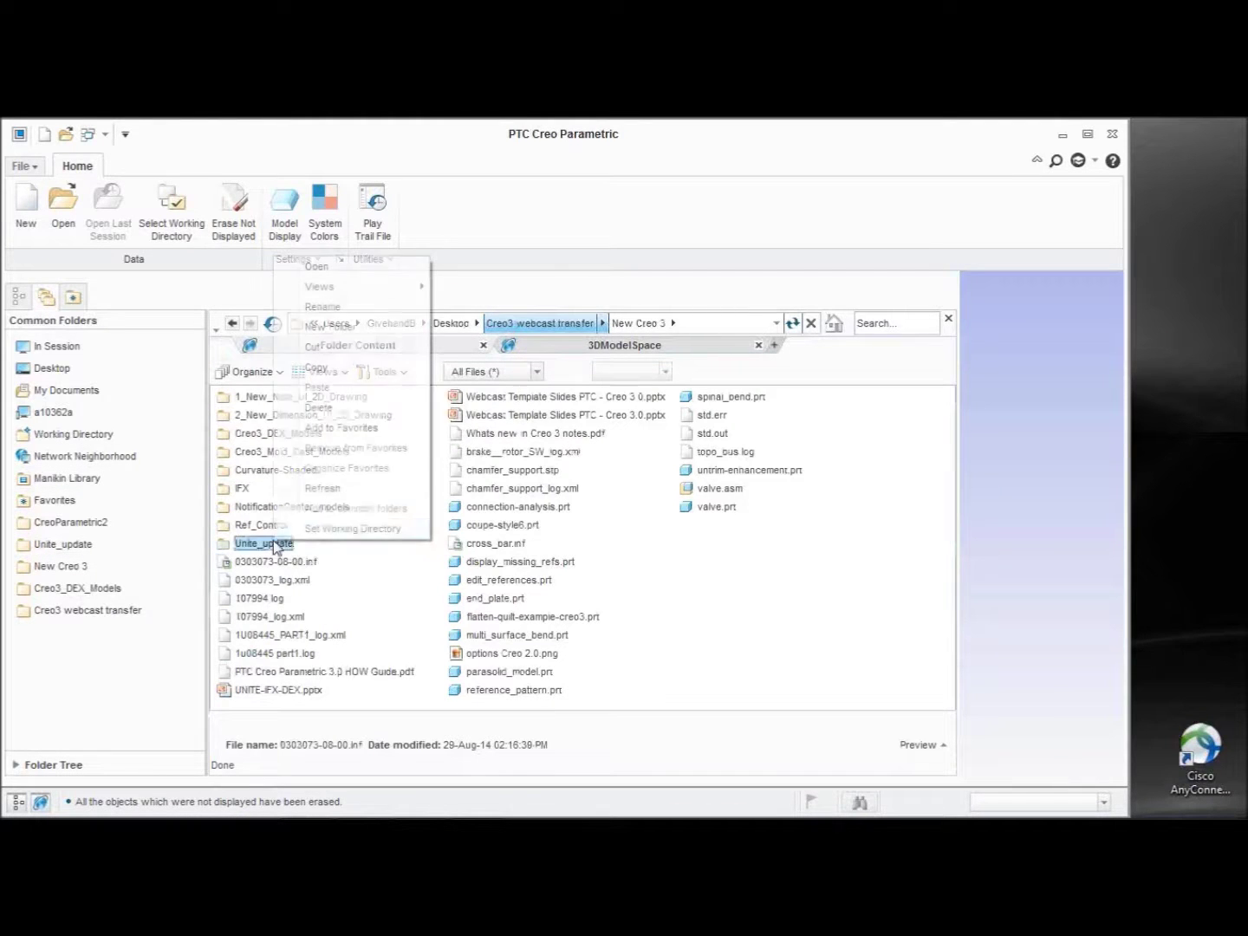
pyautogui.click(340, 529)
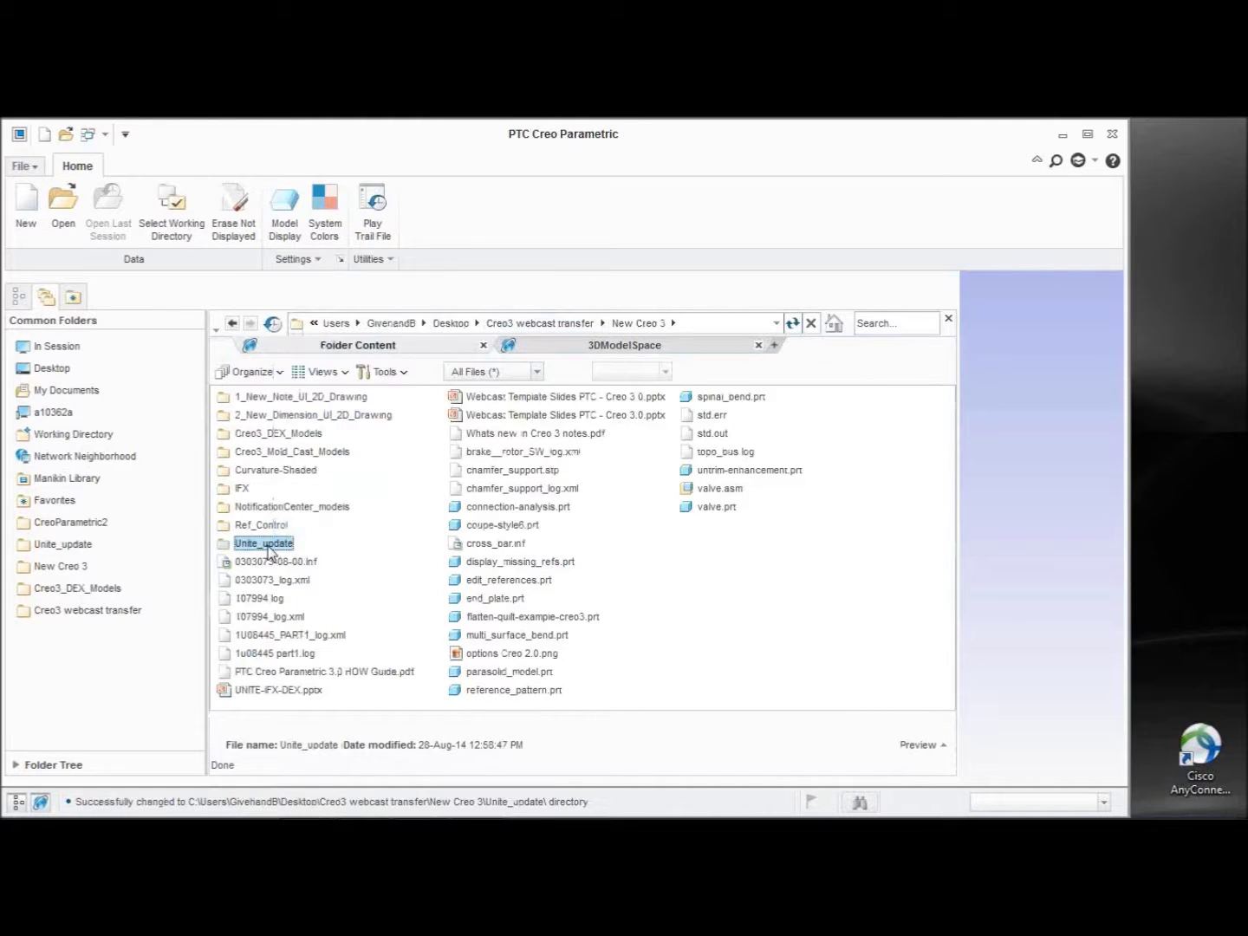
pyautogui.doubleClick(267, 545)
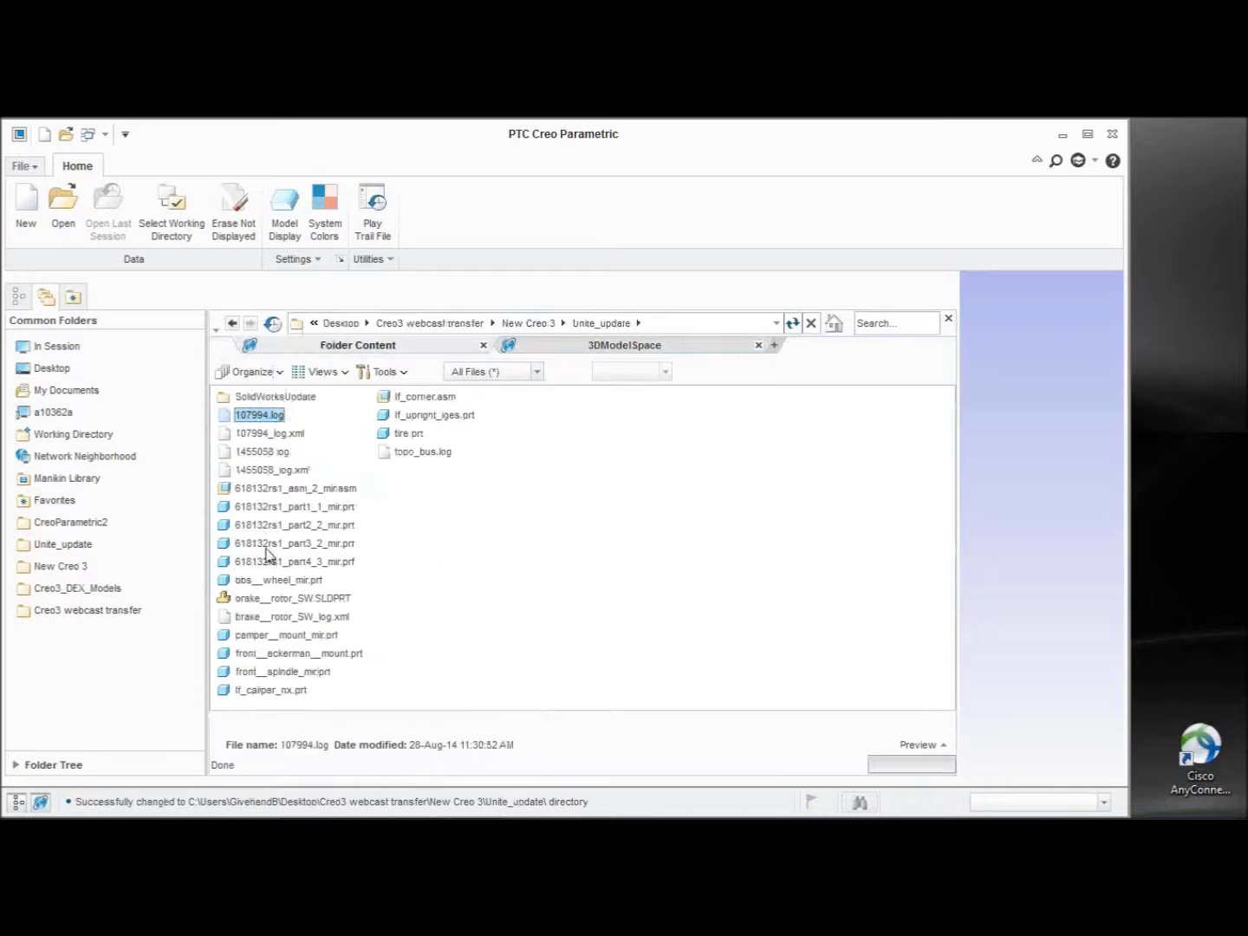
pyautogui.click(404, 395)
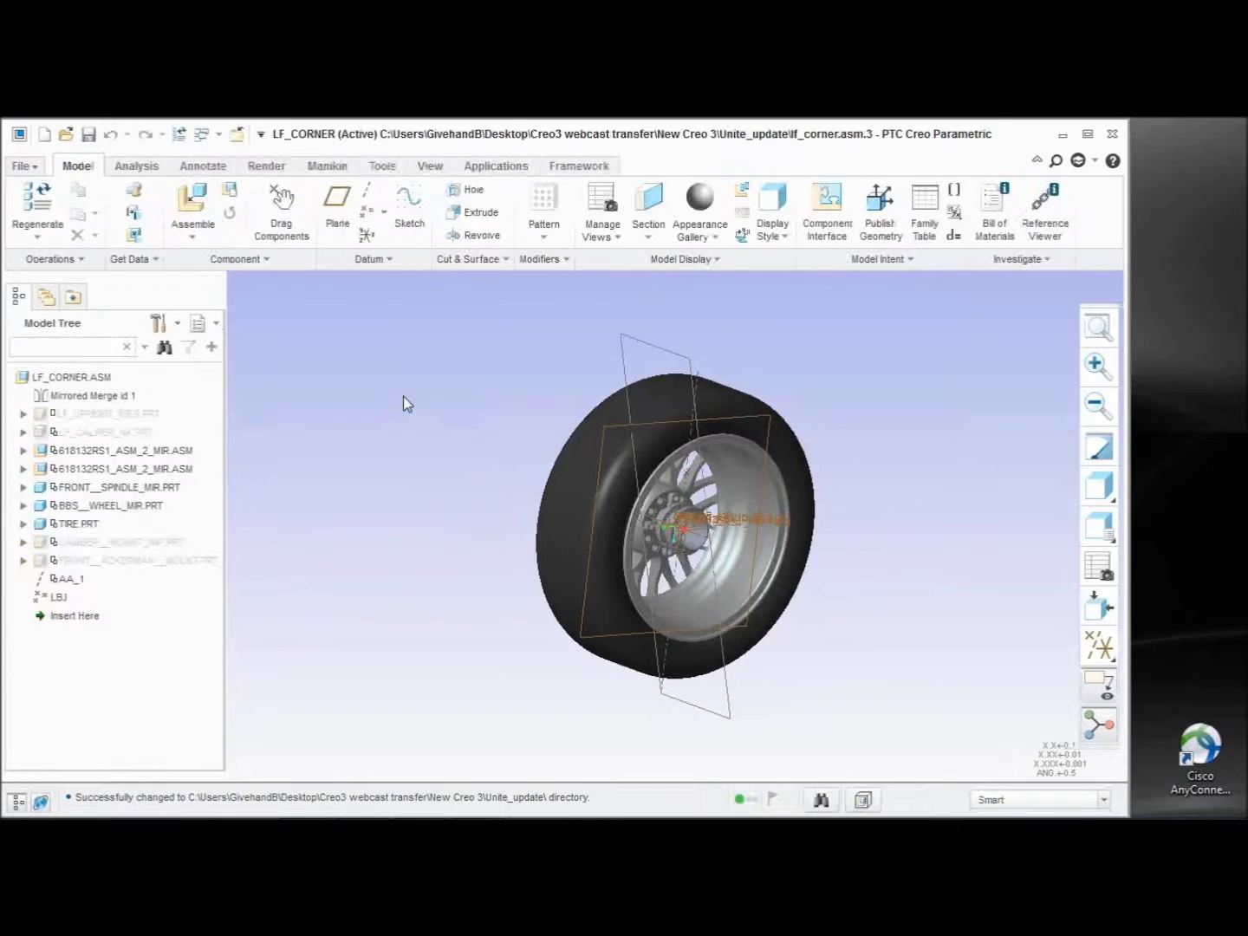
# - Start assembling a component, list all file types, and bring in the SolidWorks part brake__rotor_SW.SLDPRT
pyautogui.click(201, 206)
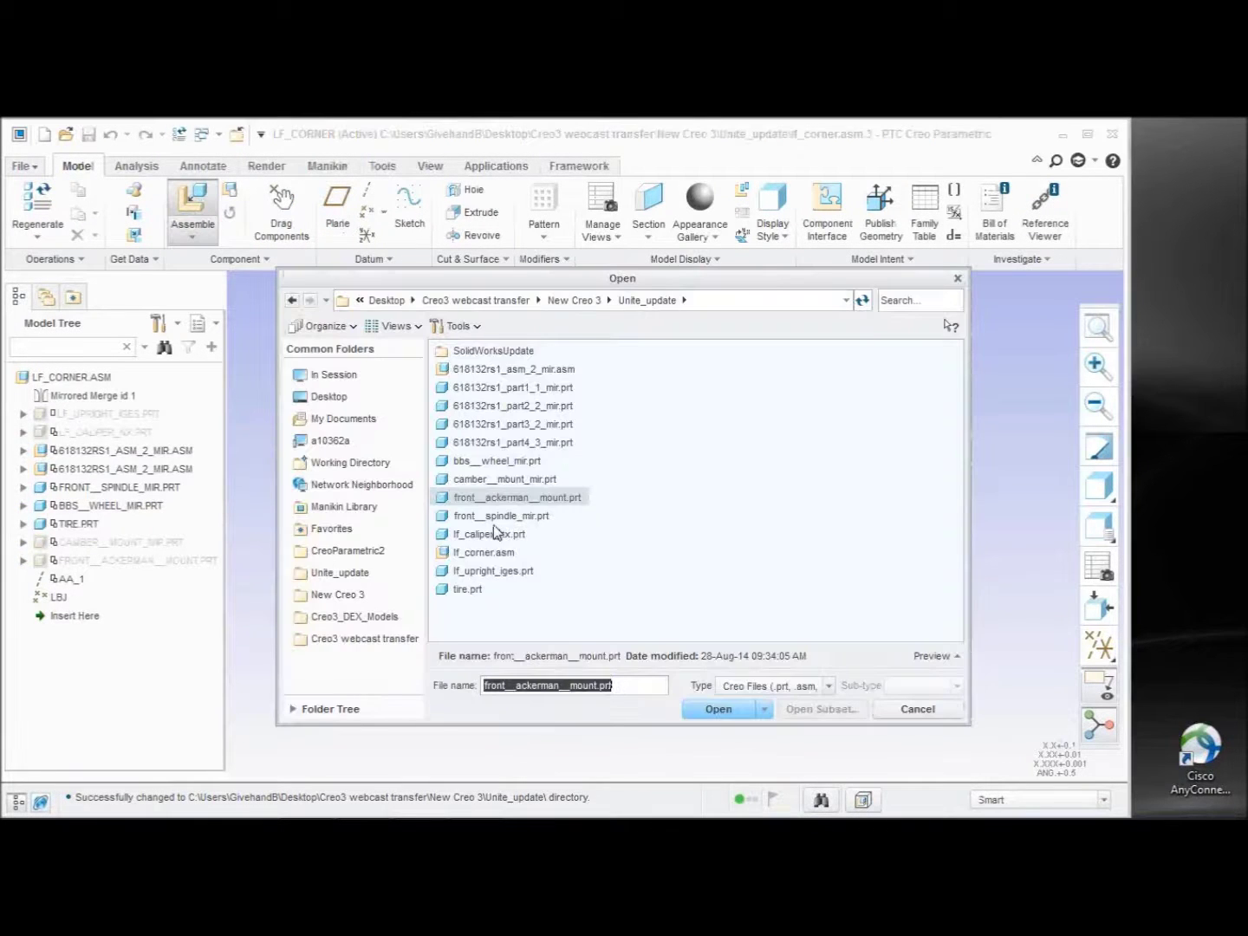
pyautogui.click(828, 685)
pyautogui.click(755, 508)
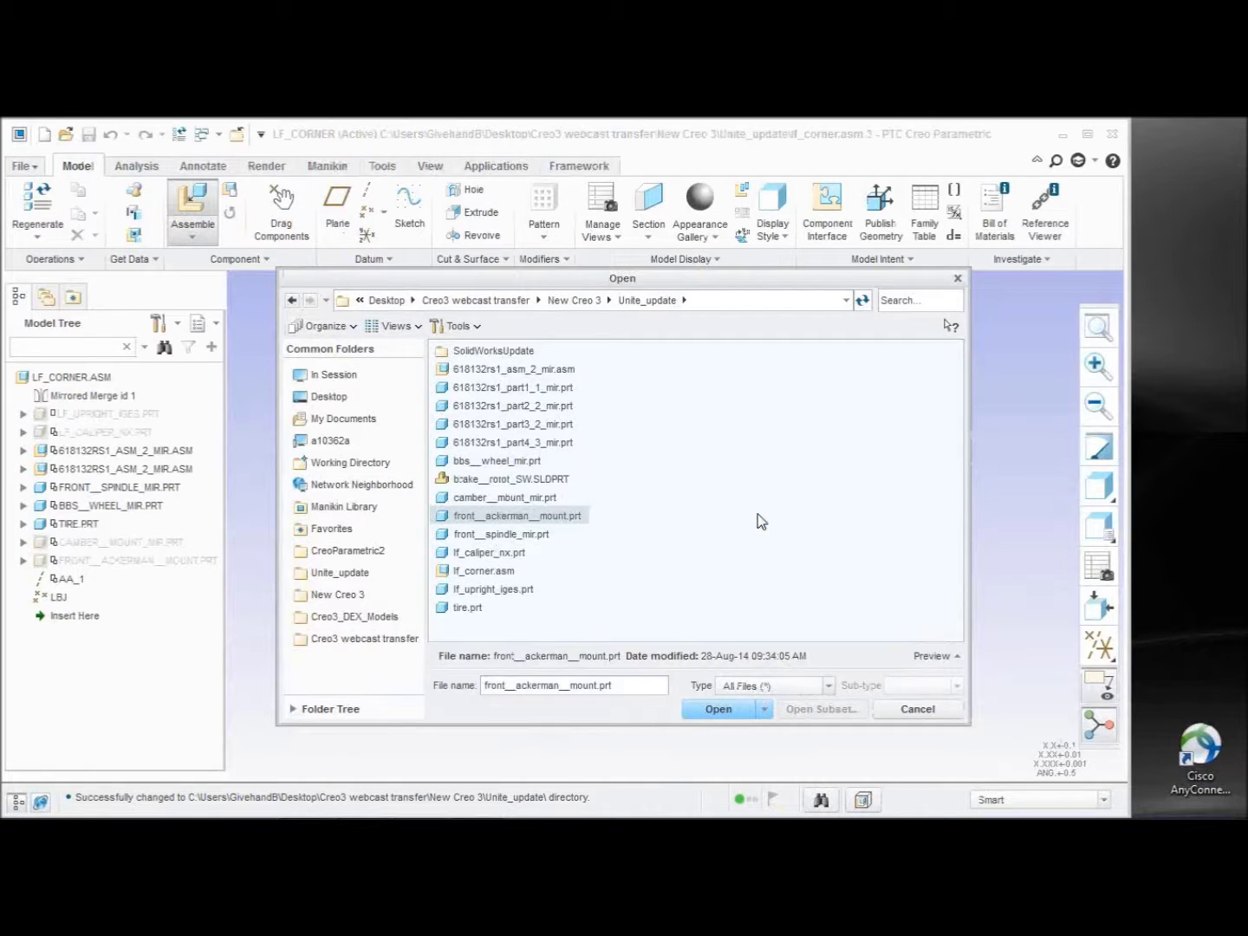
pyautogui.doubleClick(513, 480)
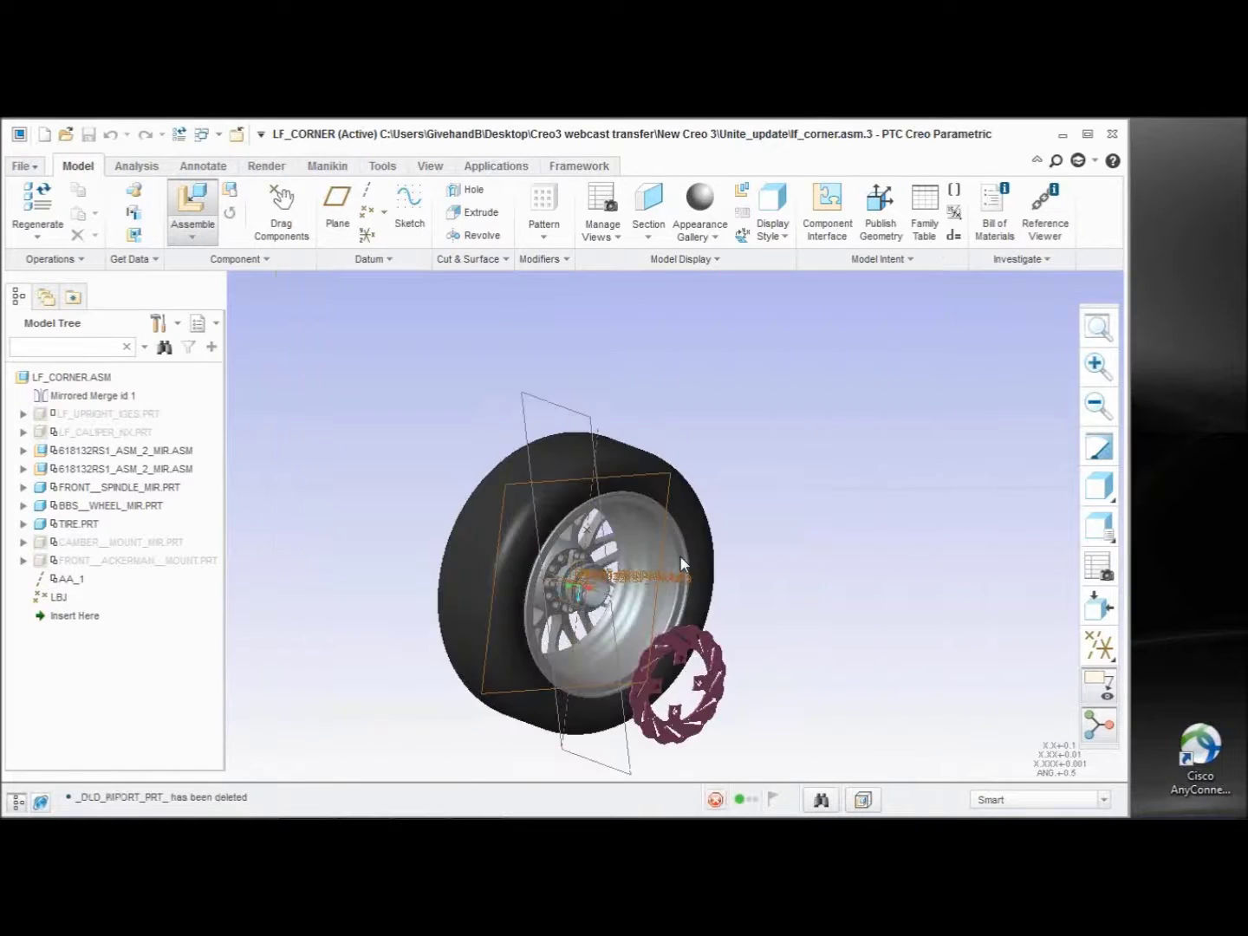
# - Move and rotate the brake rotor freehand so that it sits inside the wheel rim around the hub
pyautogui.moveTo(676, 683); pyautogui.dragTo(605, 596)
pyautogui.hotkey('ctrl', 'z')
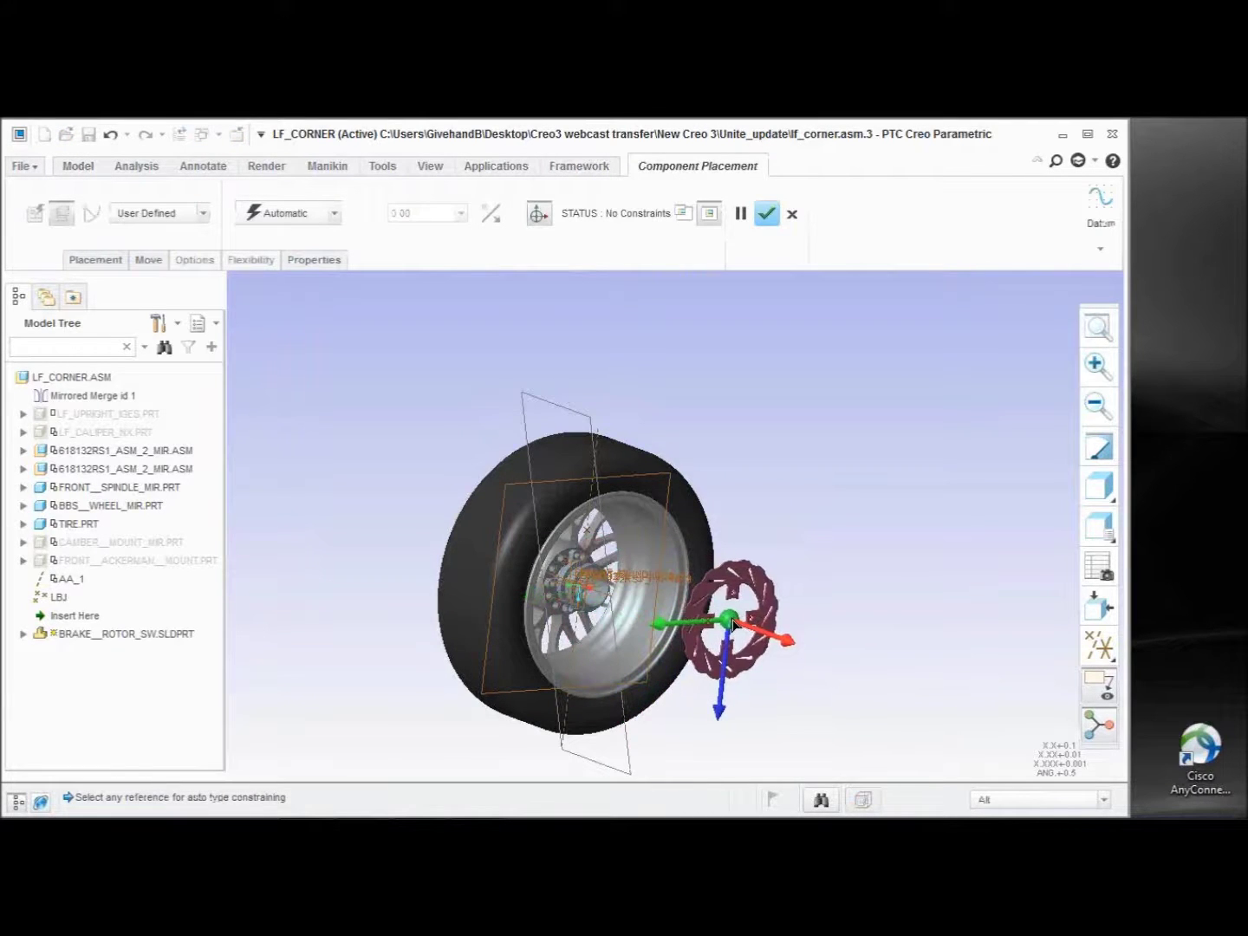
pyautogui.moveTo(605, 589); pyautogui.dragTo(714, 629, button='middle')
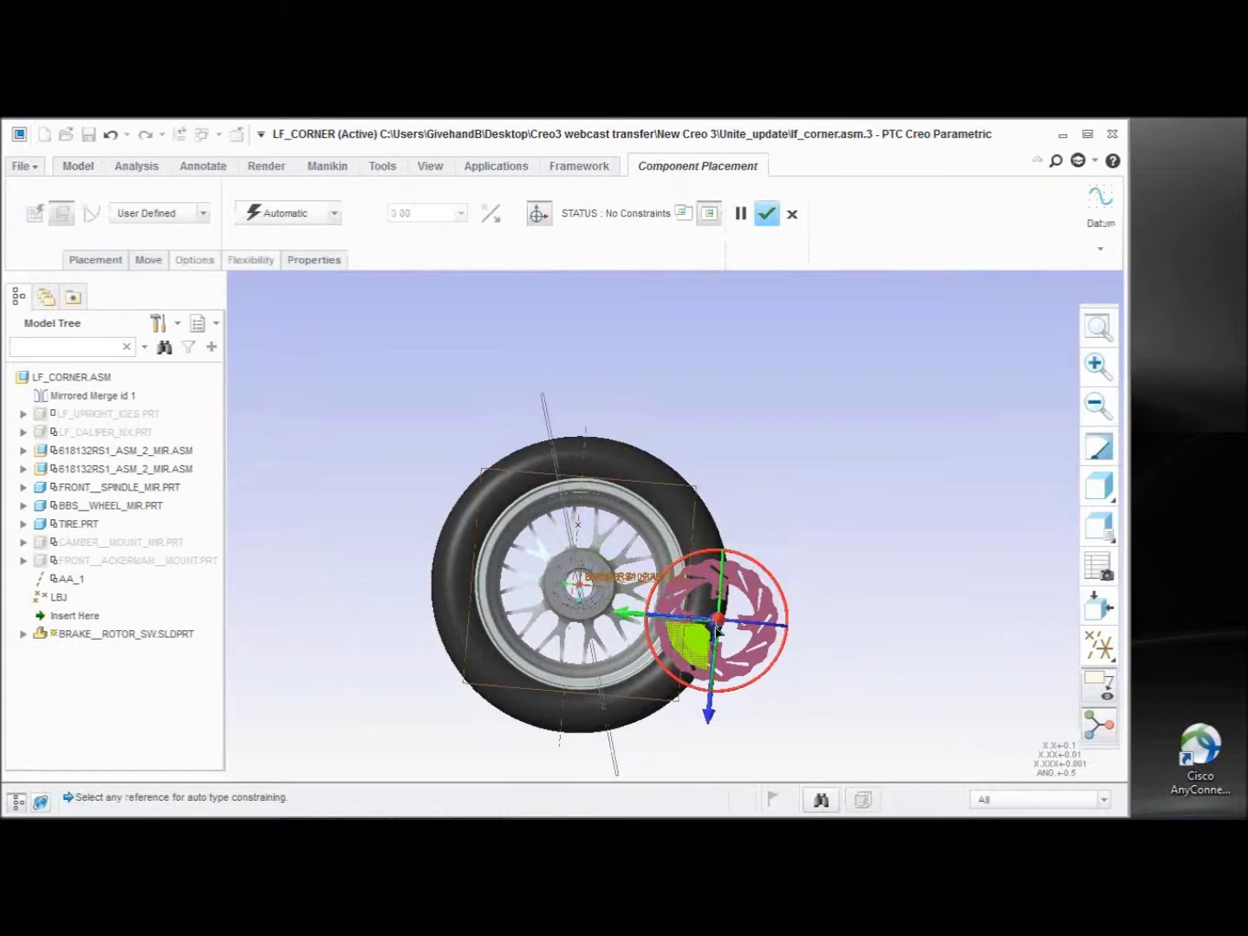
pyautogui.moveTo(621, 614); pyautogui.dragTo(574, 682)
pyautogui.moveTo(574, 681); pyautogui.dragTo(704, 622, button='middle')
pyautogui.moveTo(703, 620); pyautogui.dragTo(654, 567)
pyautogui.moveTo(654, 568); pyautogui.dragTo(557, 564, button='middle')
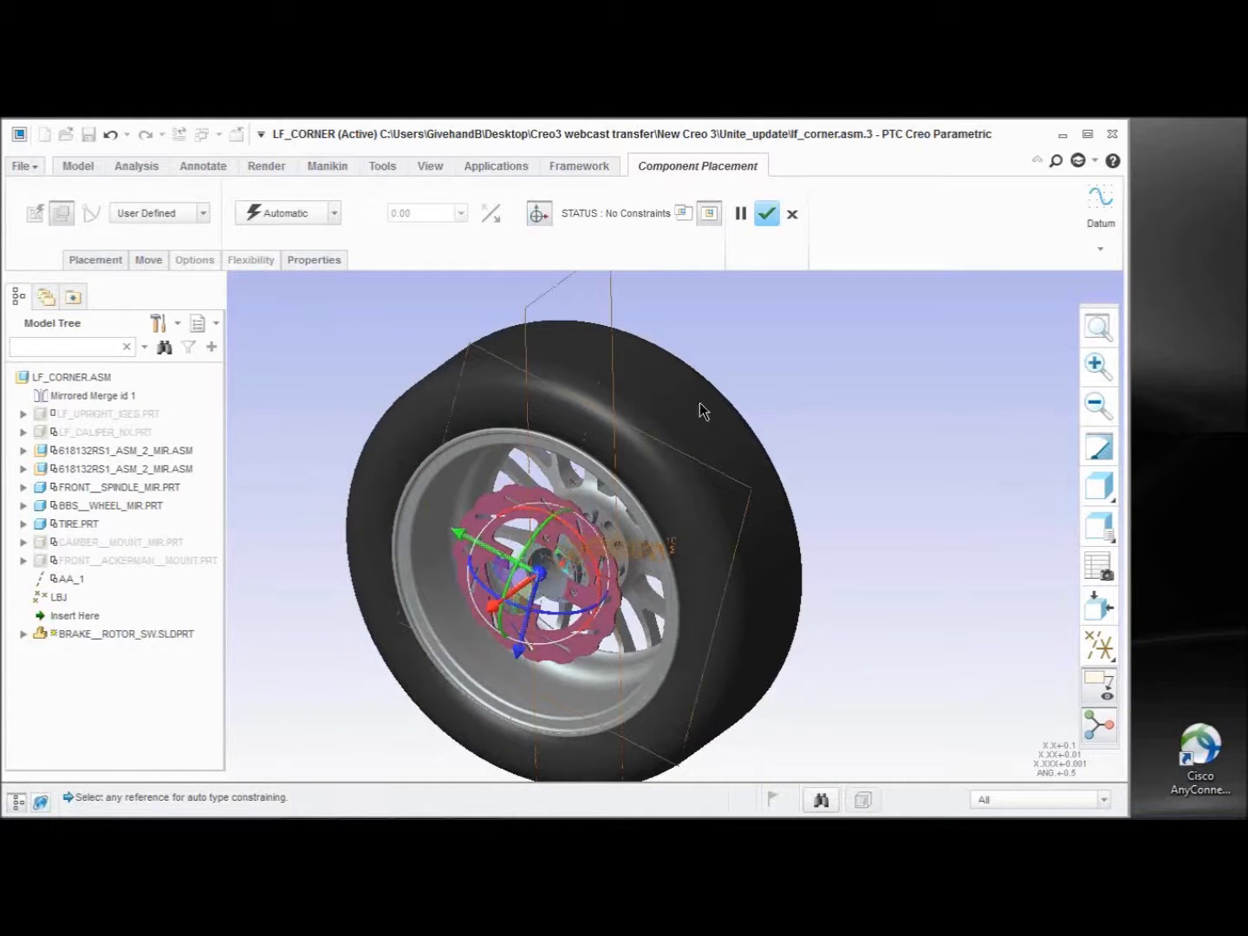
# - Constrain the brake rotor with a Fix constraint at its current position and complete the component placement
pyautogui.rightClick(265, 534)
pyautogui.click(320, 747)
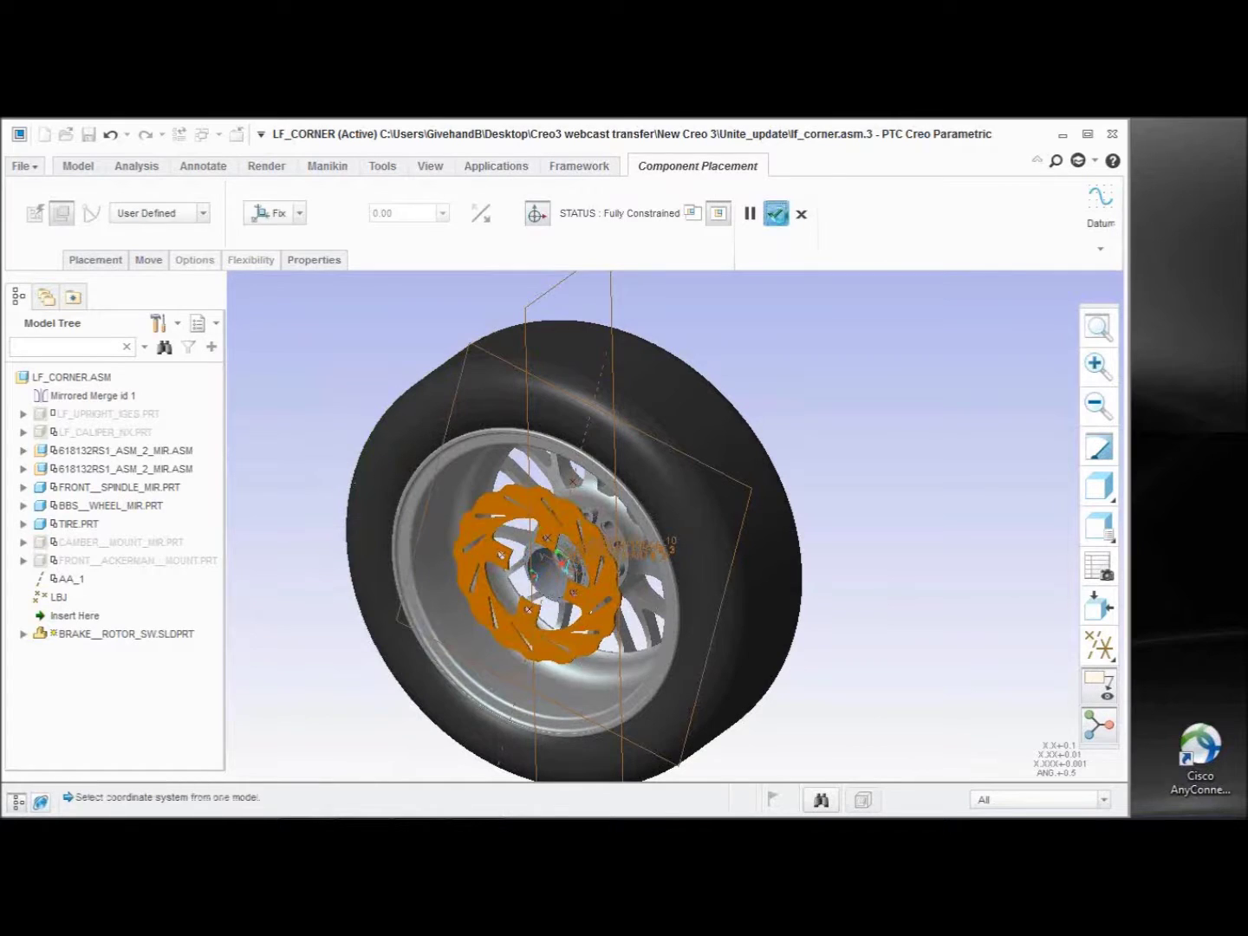
pyautogui.click(777, 213)
pyautogui.scroll(-3, 638, 598)
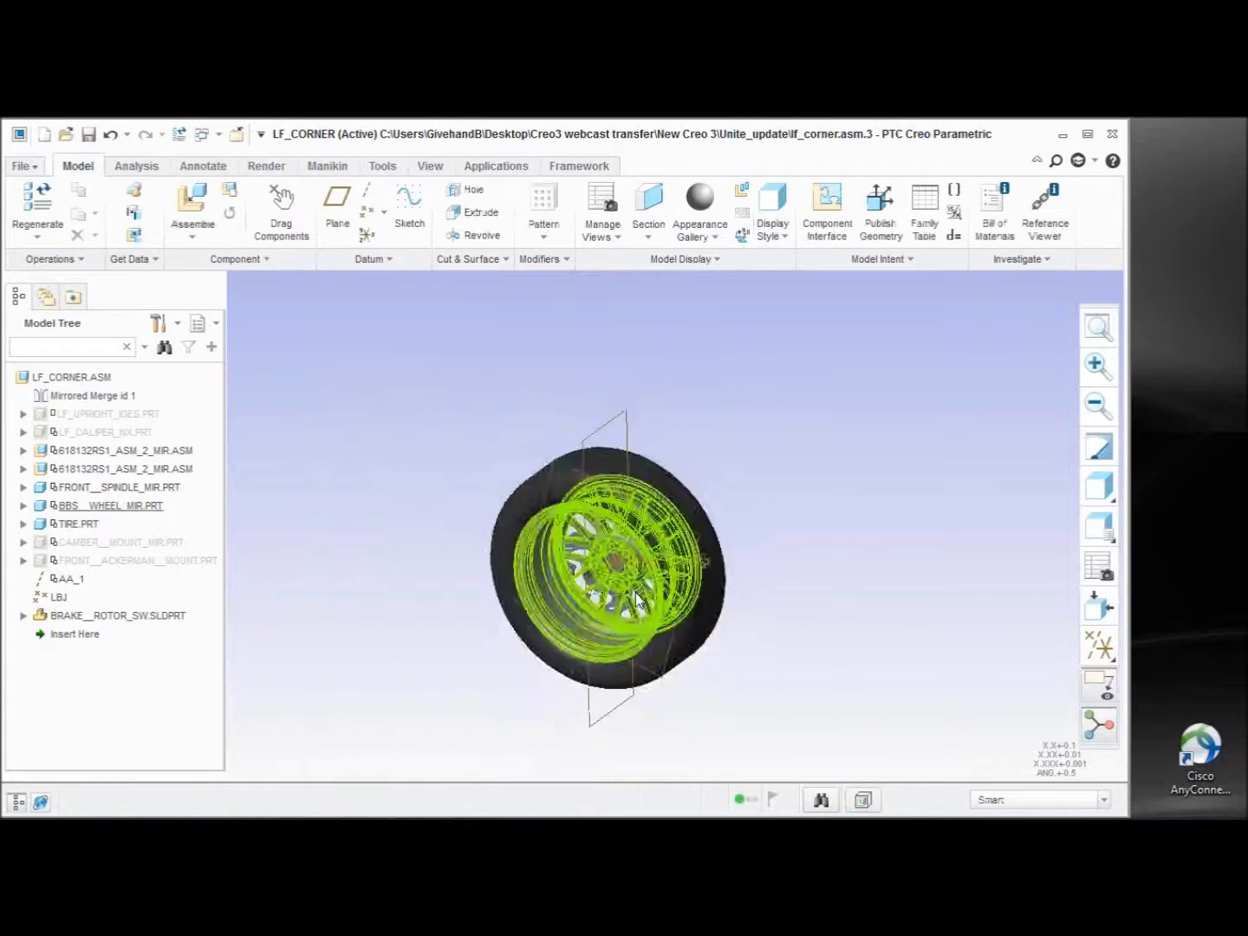
pyautogui.scroll(3, 637, 598)
pyautogui.moveTo(621, 594); pyautogui.dragTo(555, 546, button='middle')
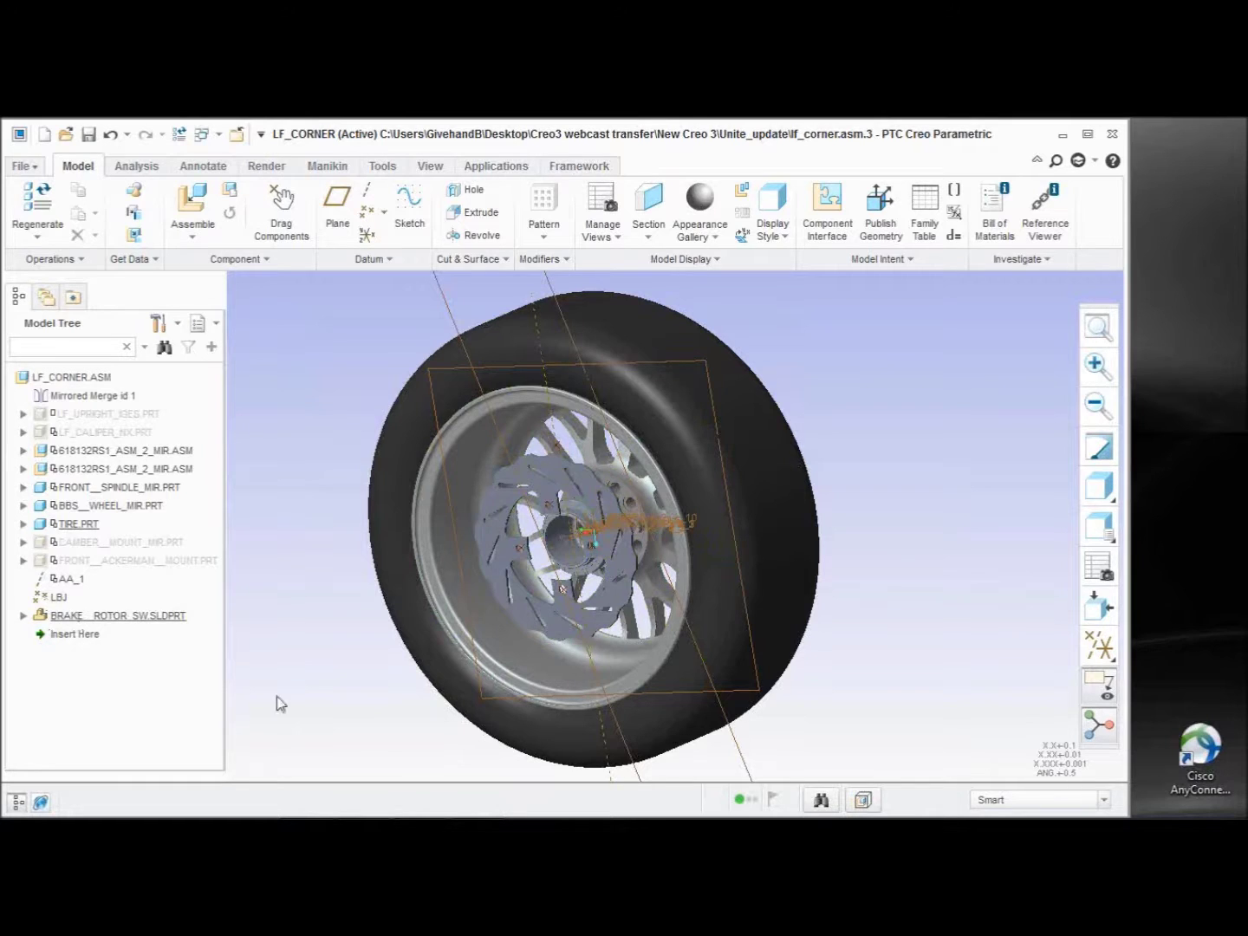
pyautogui.moveTo(535, 143); pyautogui.dragTo(371, 368)
pyautogui.doubleClick(370, 368)
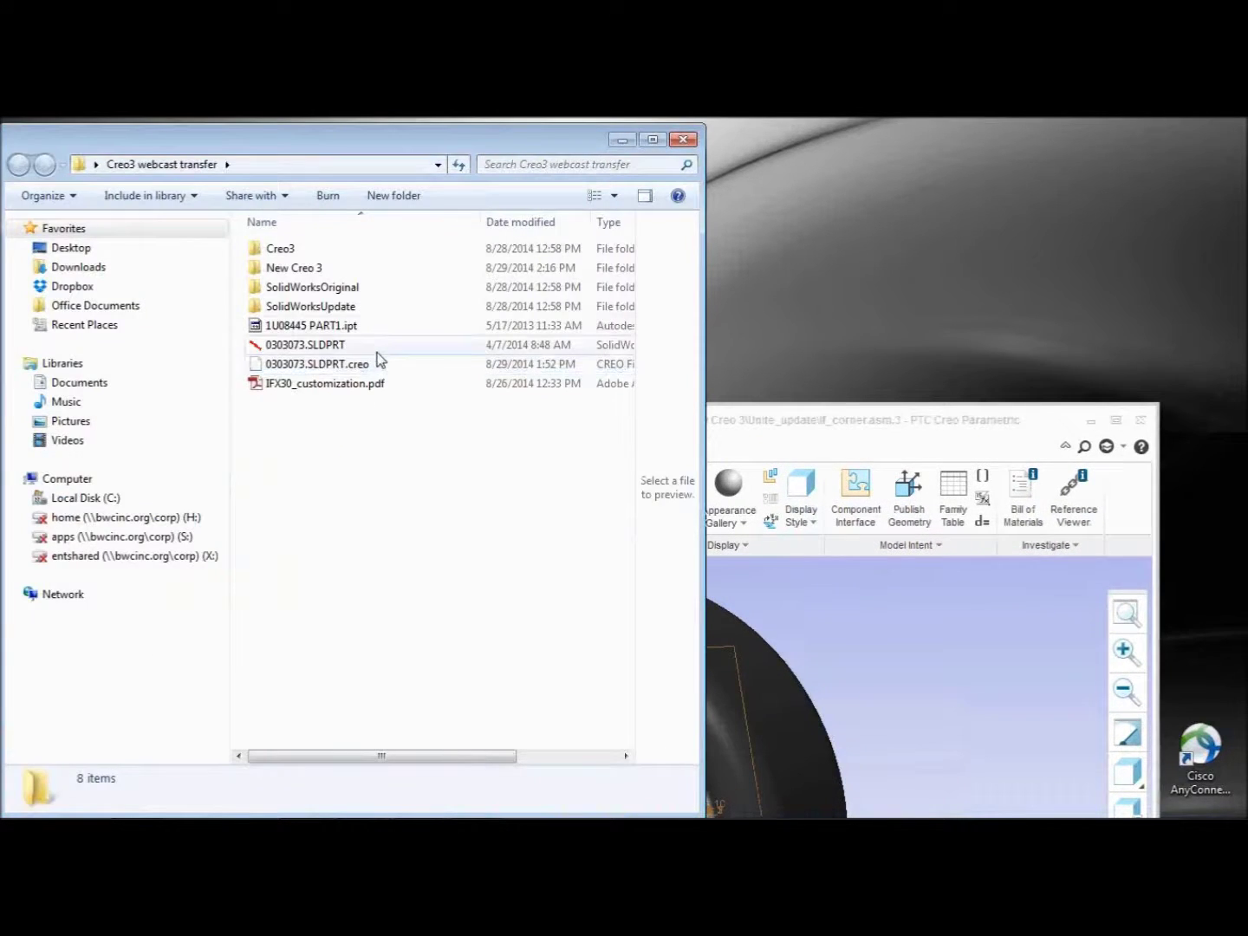
pyautogui.moveTo(331, 147); pyautogui.dragTo(466, 234)
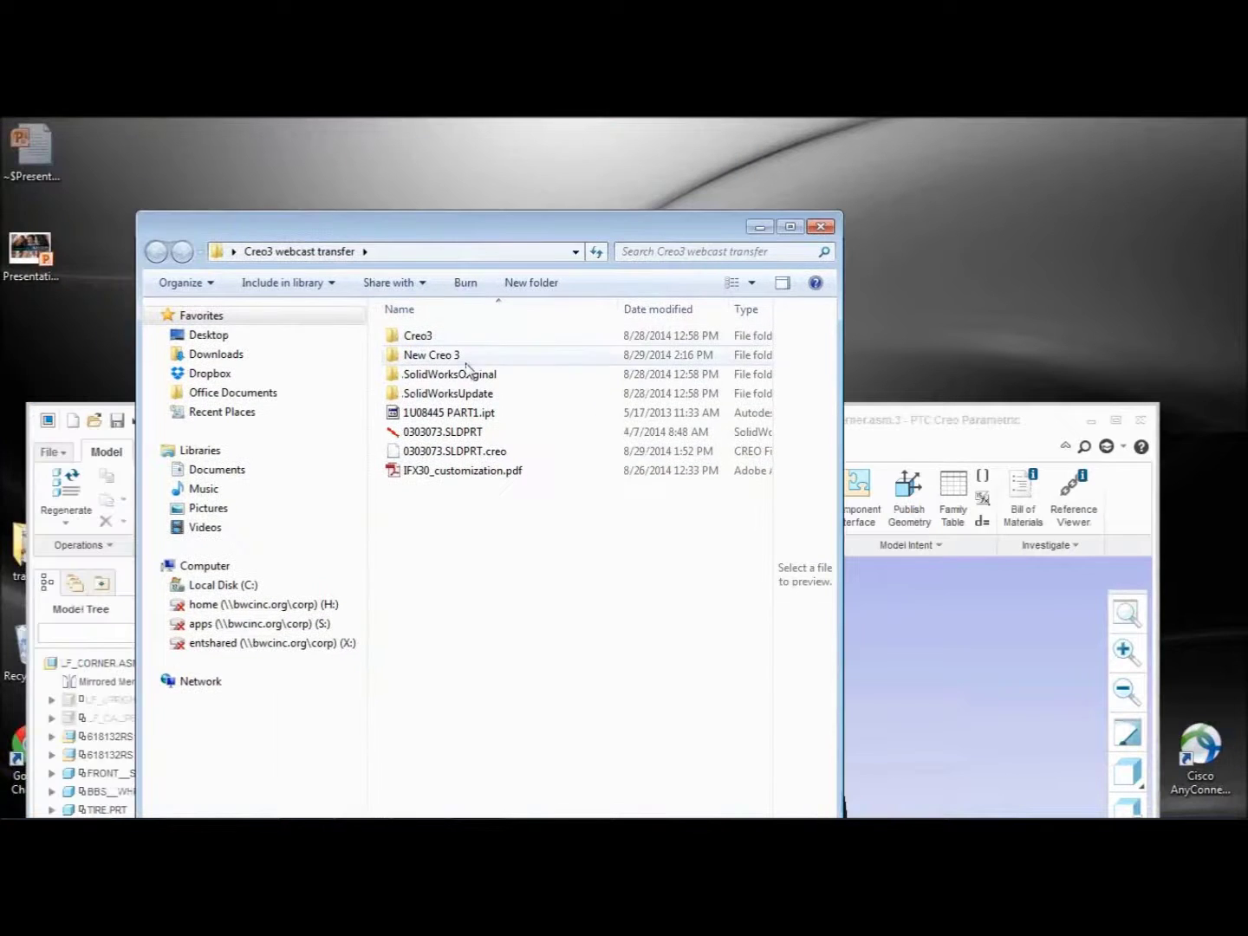
pyautogui.moveTo(469, 233); pyautogui.dragTo(602, 187)
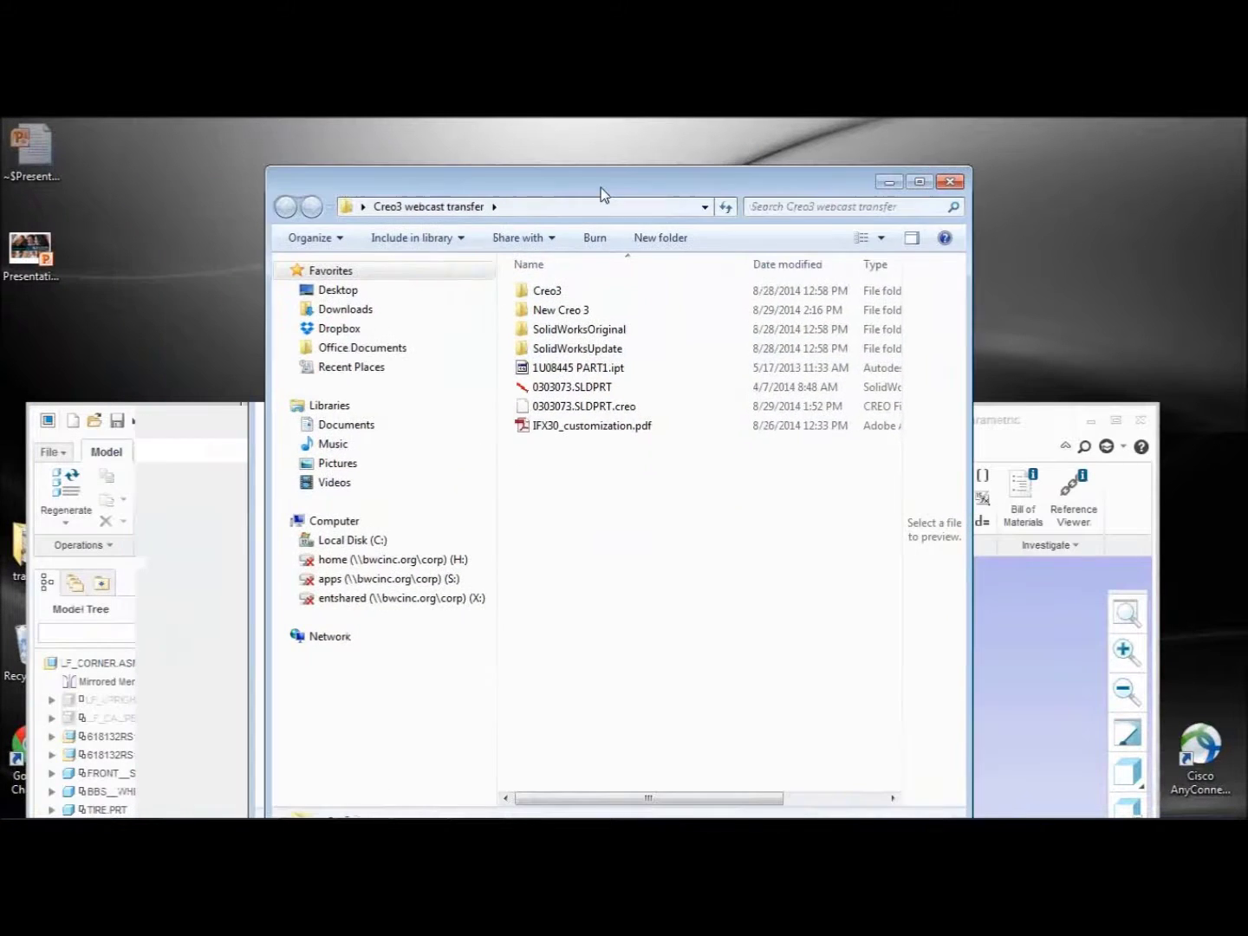
pyautogui.click(953, 182)
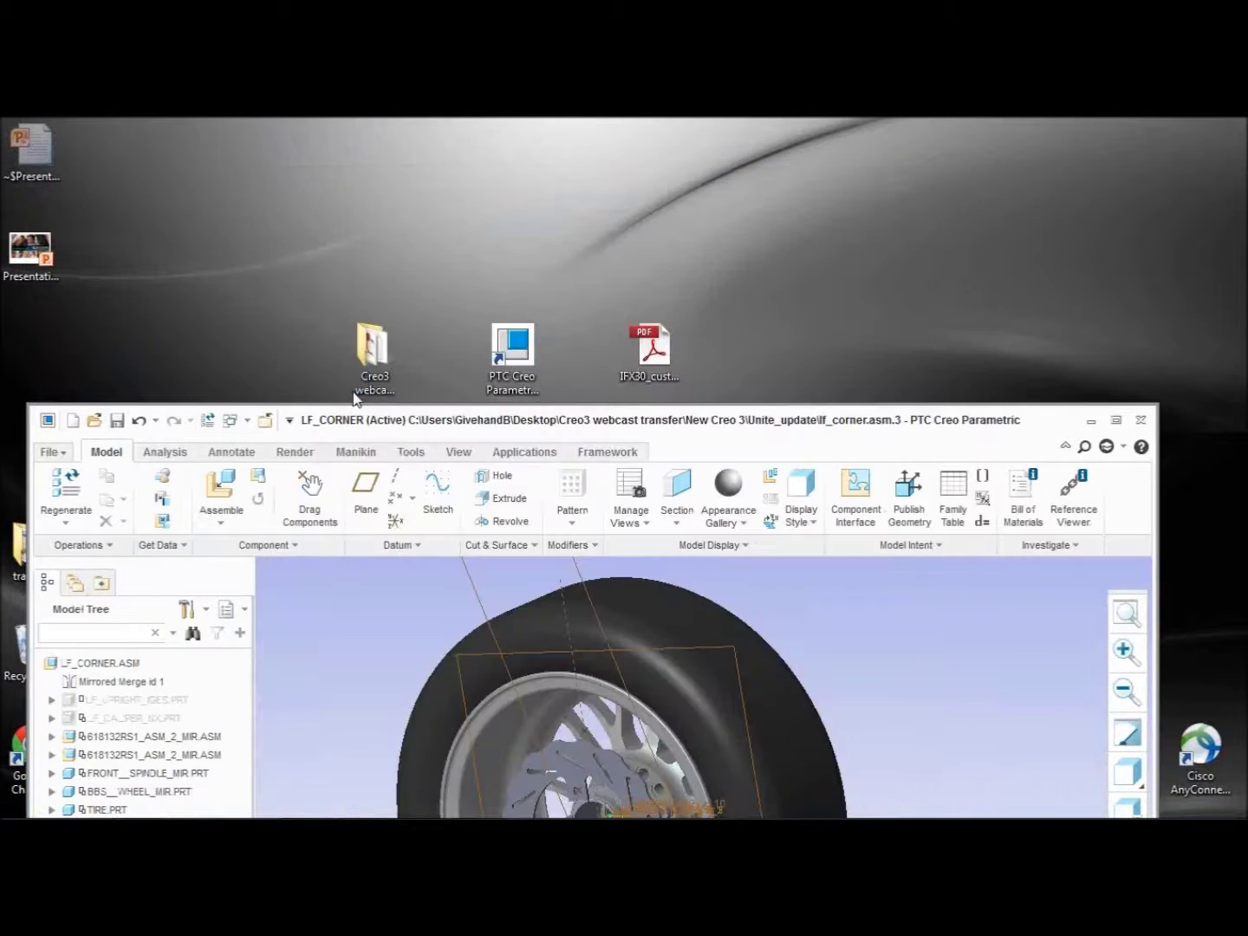
pyautogui.moveTo(344, 424); pyautogui.dragTo(339, 181)
# - Show the Unite_update folder's contents in the folder browser and copy its full directory path
pyautogui.click(85, 332)
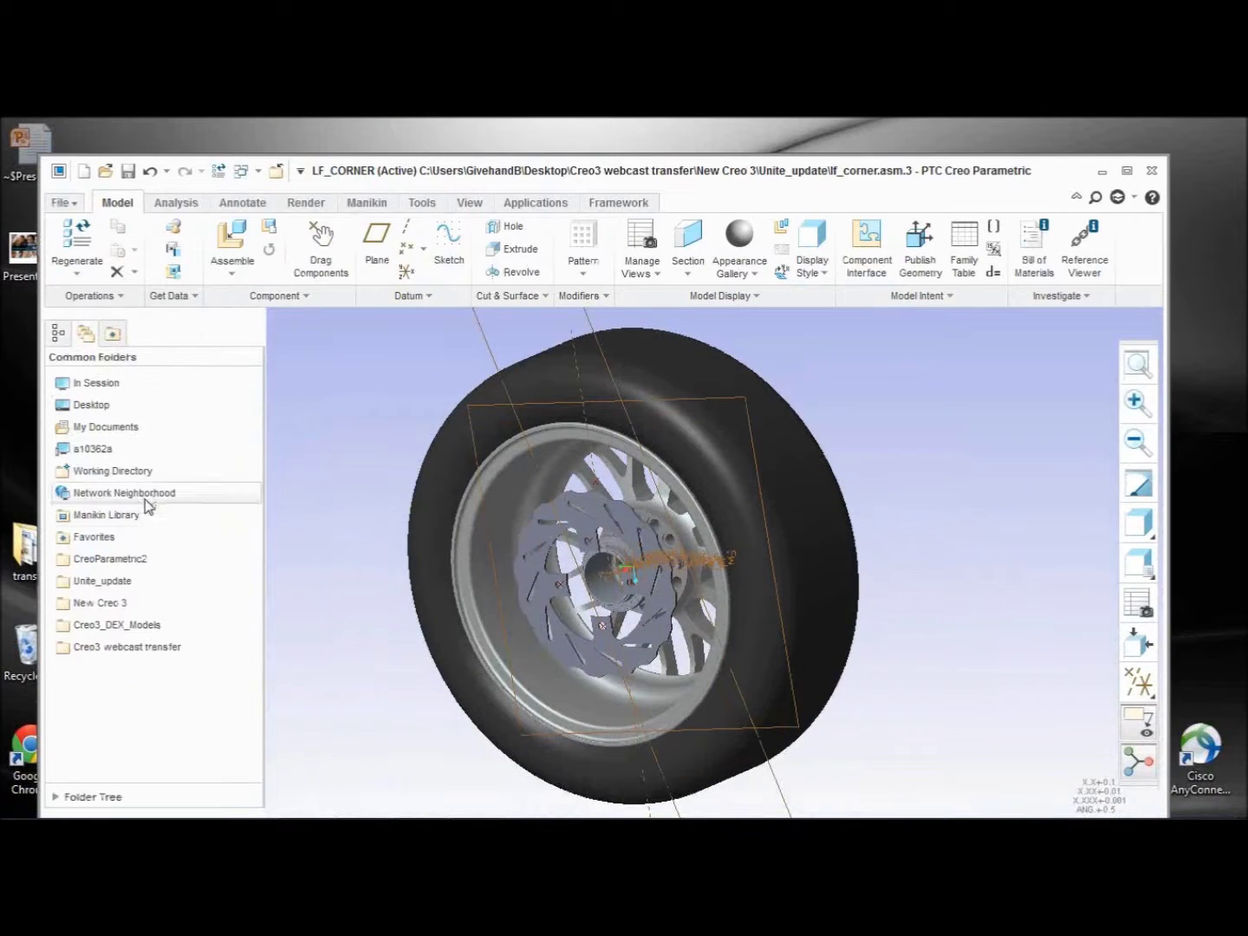
pyautogui.click(121, 581)
pyautogui.click(711, 360)
pyautogui.hotkey('ctrl', 'c')
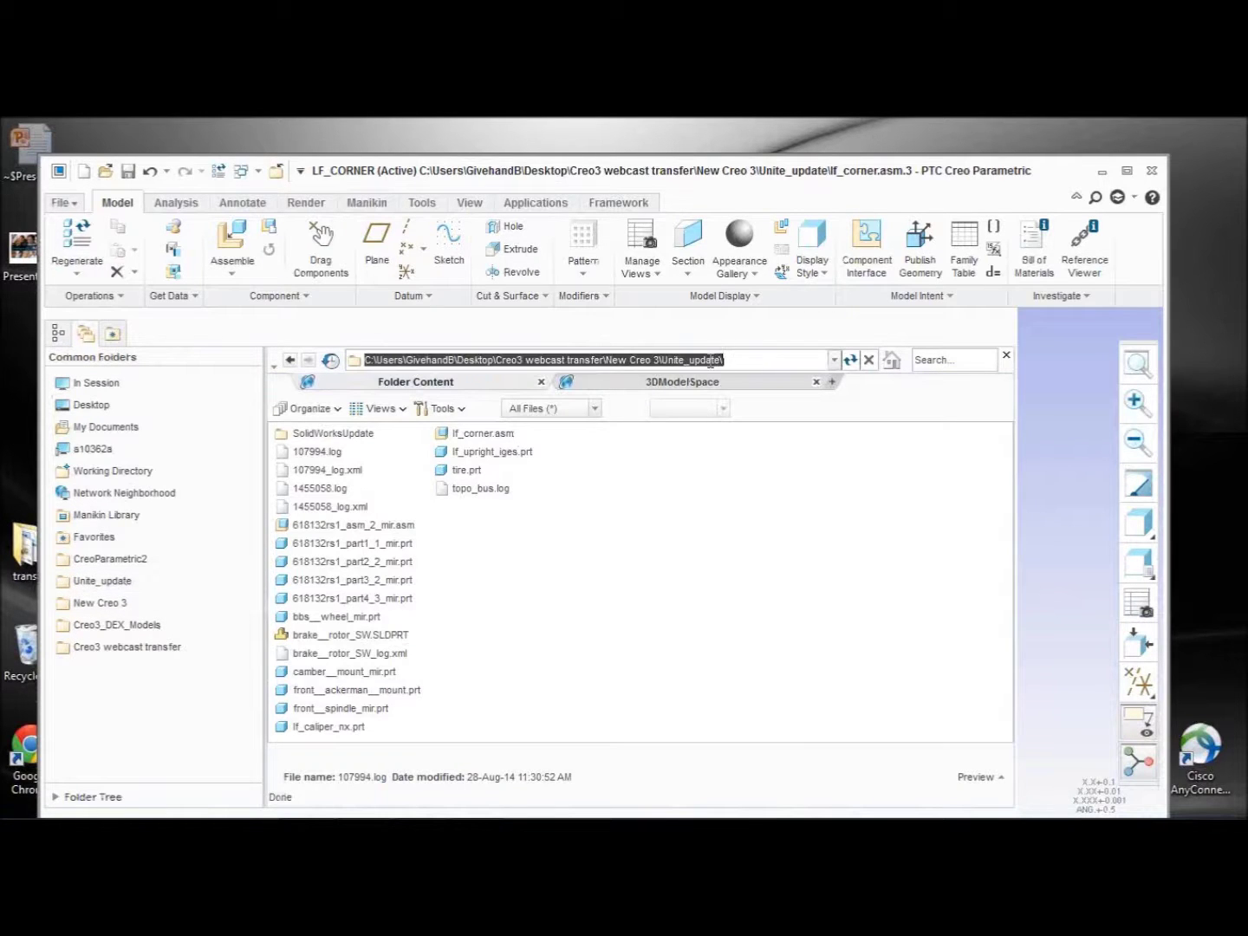
# - Switch to Windows Explorer, go to the Unite_update folder with the copied path, and widen the window
pyautogui.moveTo(186, 815)
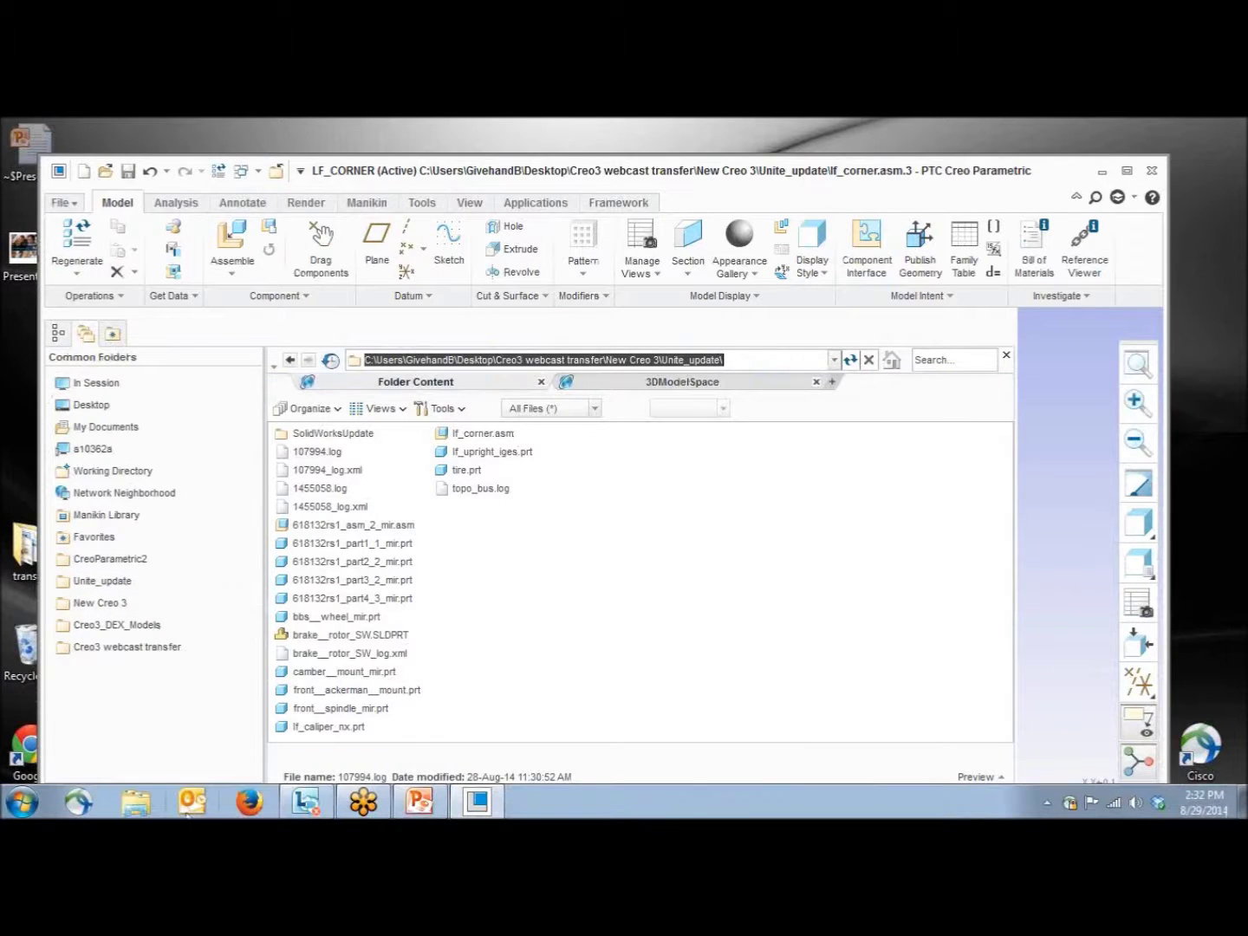
pyautogui.click(143, 804)
pyautogui.click(472, 167)
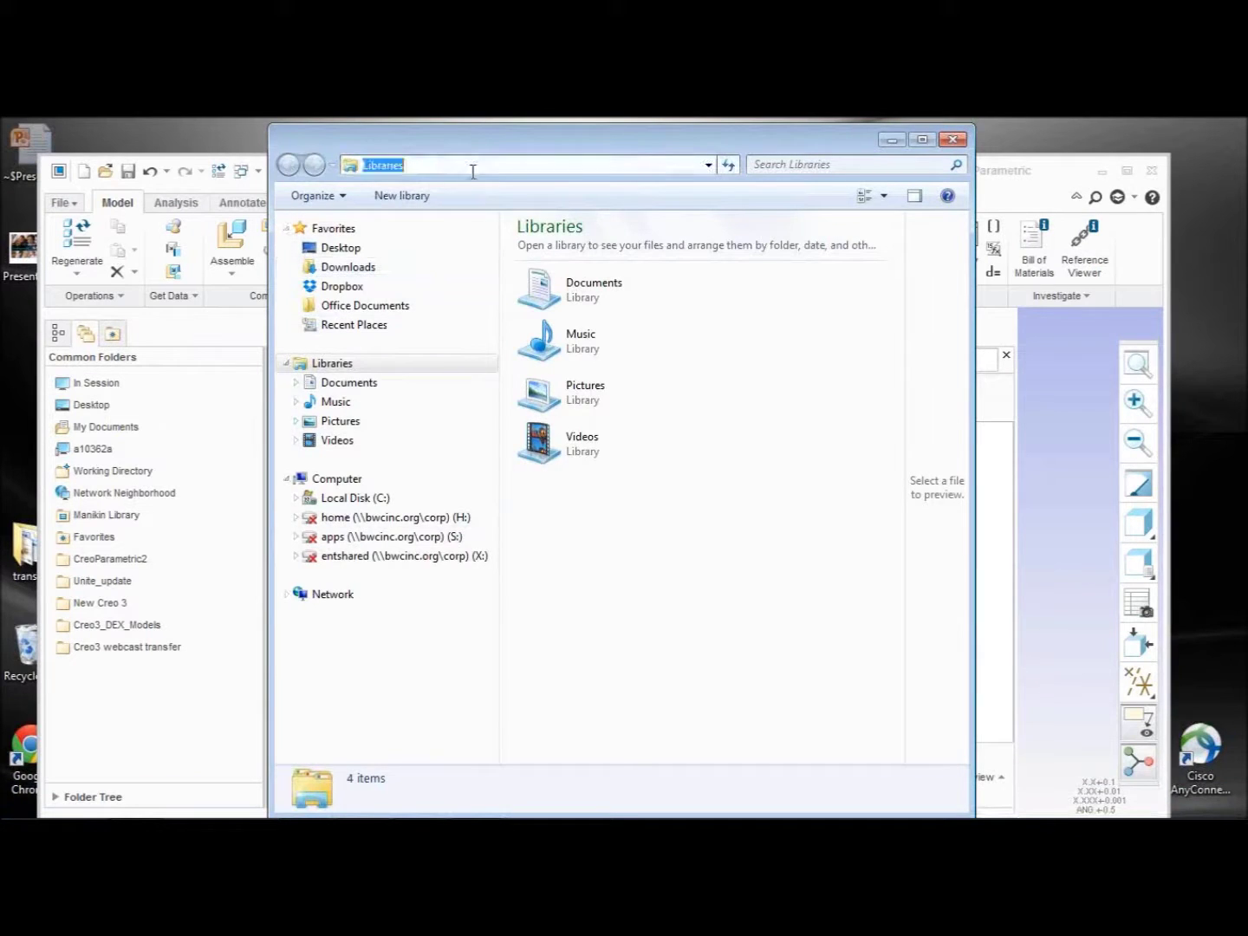
pyautogui.hotkey('ctrl', 'v')
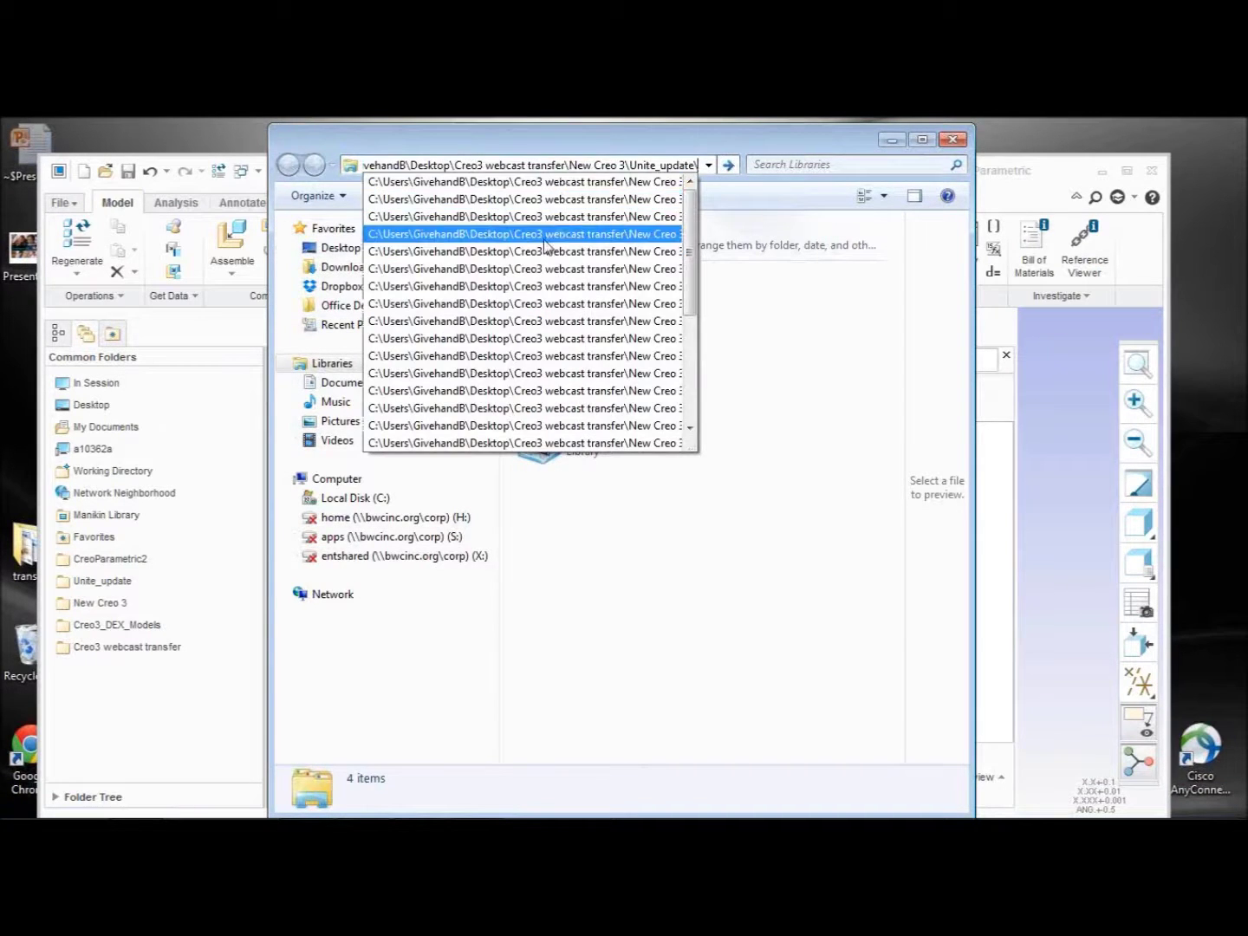
pyautogui.press('Return')
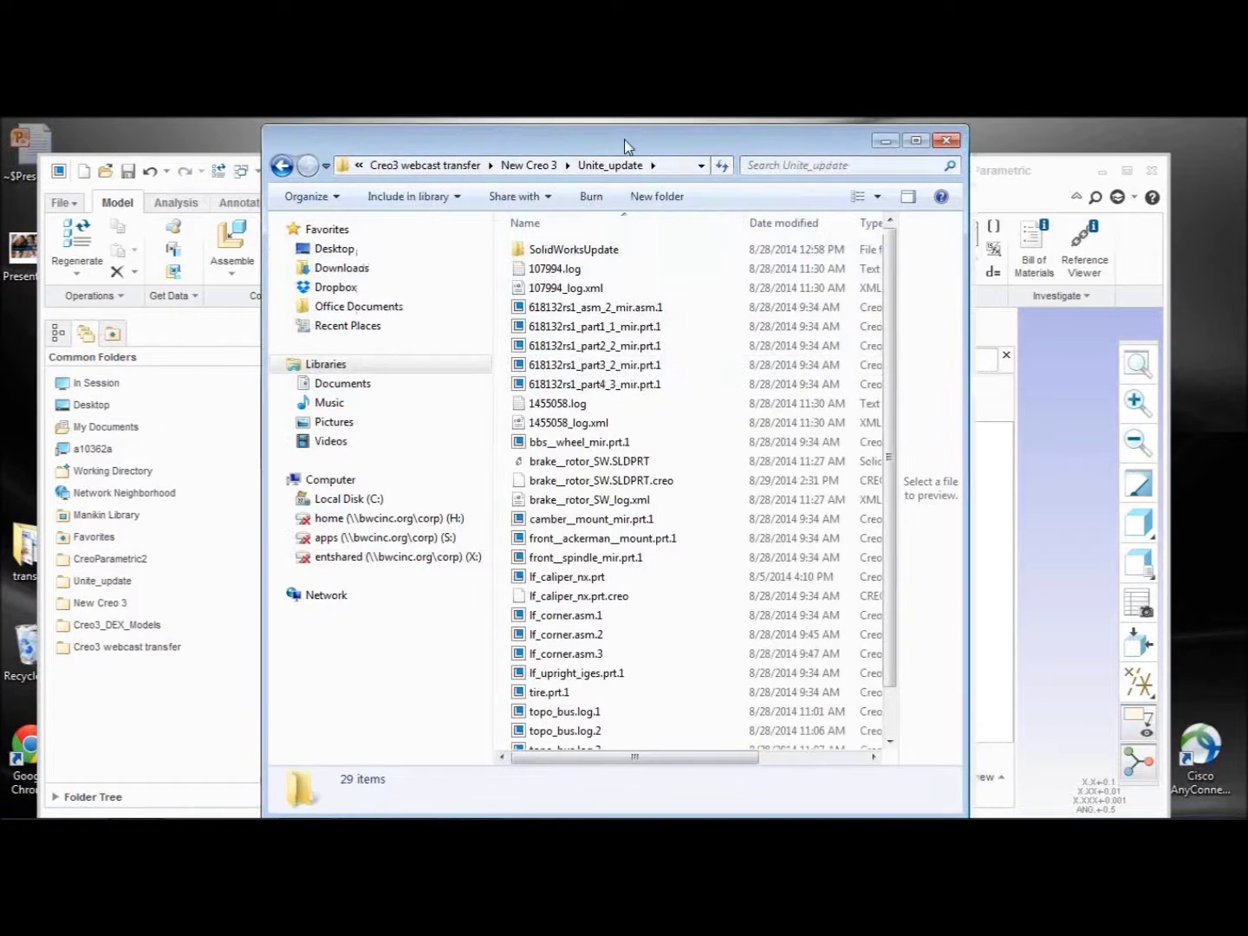
pyautogui.moveTo(624, 138); pyautogui.dragTo(540, 139)
pyautogui.moveTo(892, 420); pyautogui.dragTo(1078, 420)
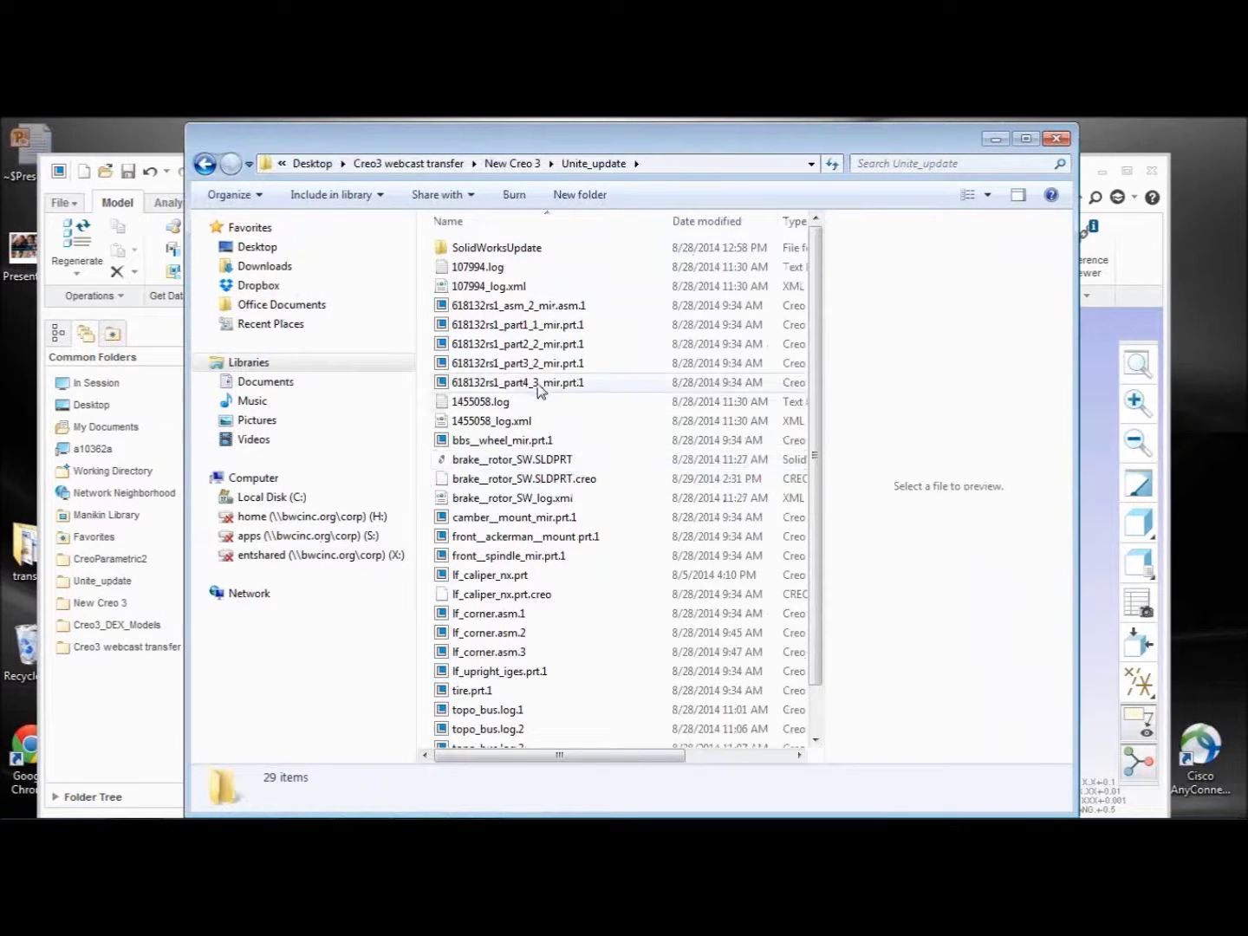
# - Copy Brake__Rotor_SW.SLDPRT from the SolidWorksUpdate subfolder
pyautogui.doubleClick(510, 251)
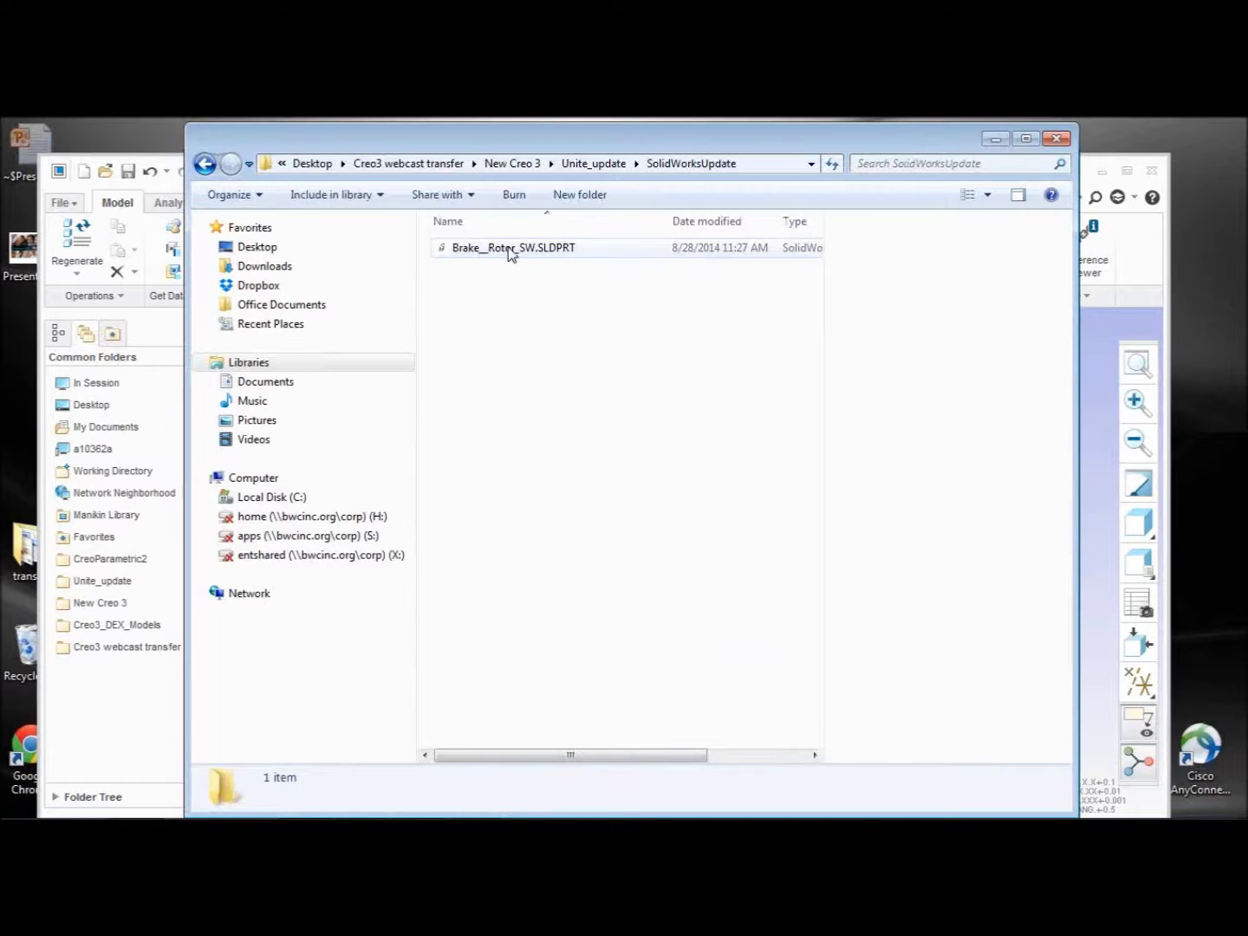
pyautogui.rightClick(510, 253)
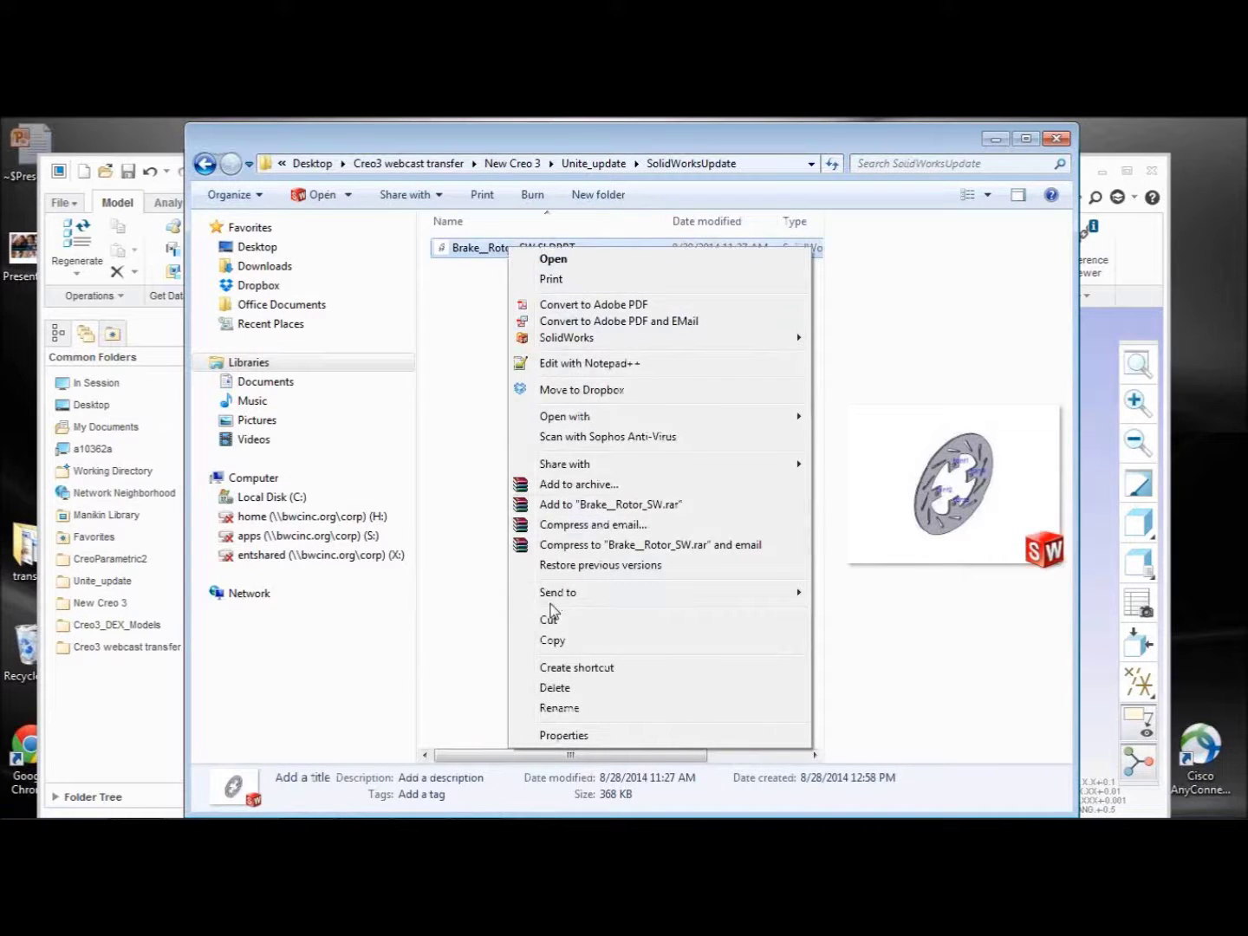
pyautogui.click(559, 642)
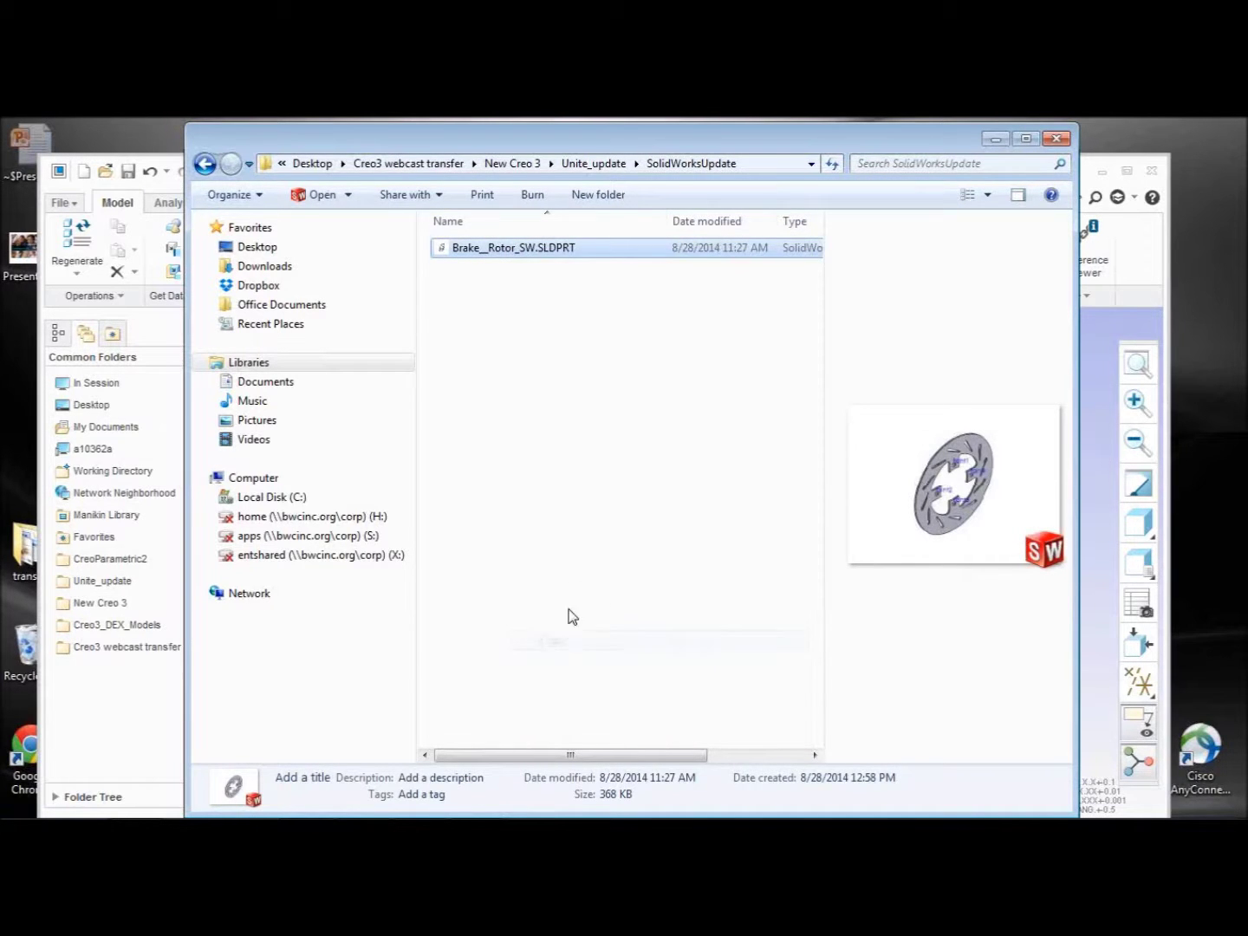
# - Return to the Unite_update folder and widen its file list so that the type and size columns show
pyautogui.click(597, 163)
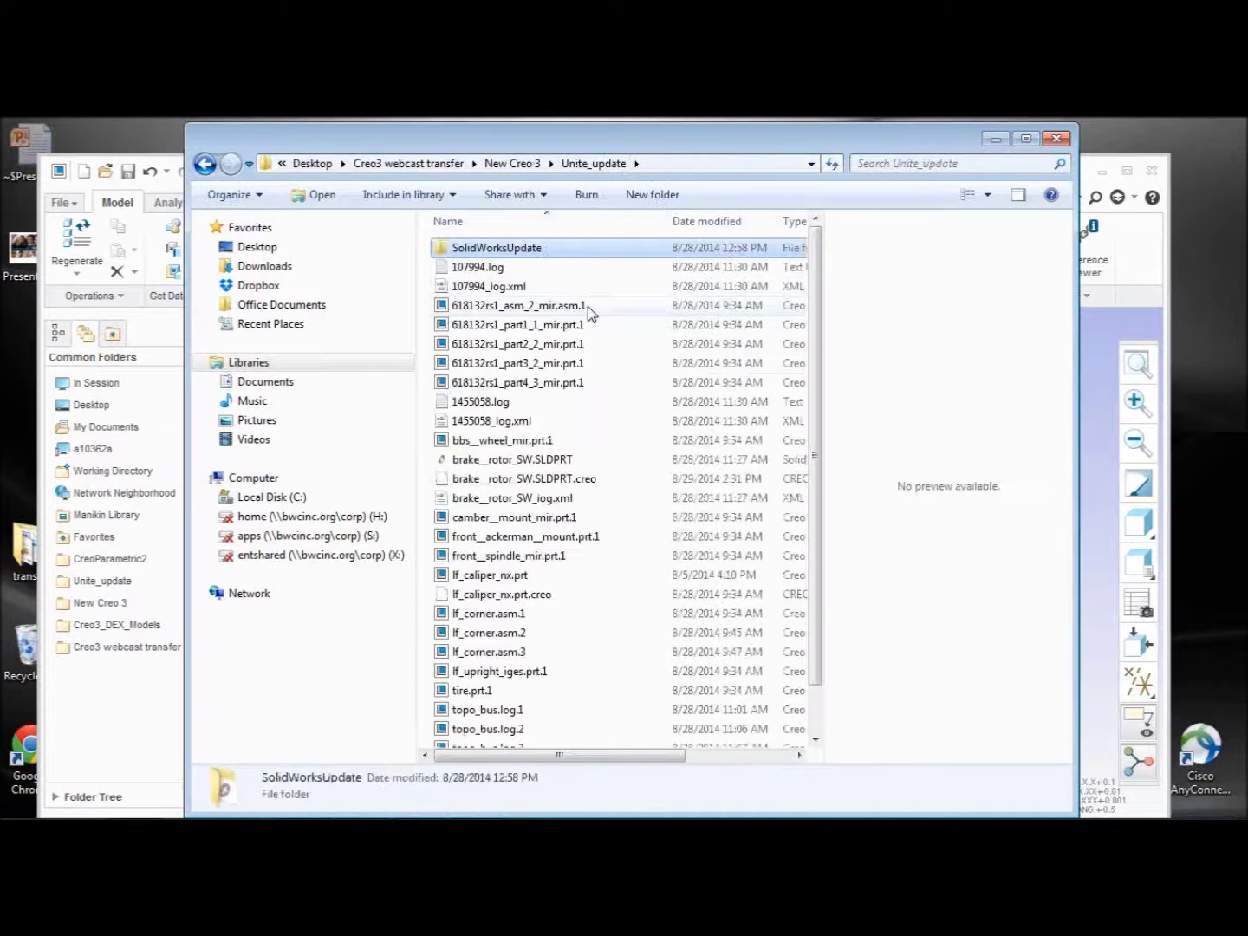
pyautogui.rightClick(638, 645)
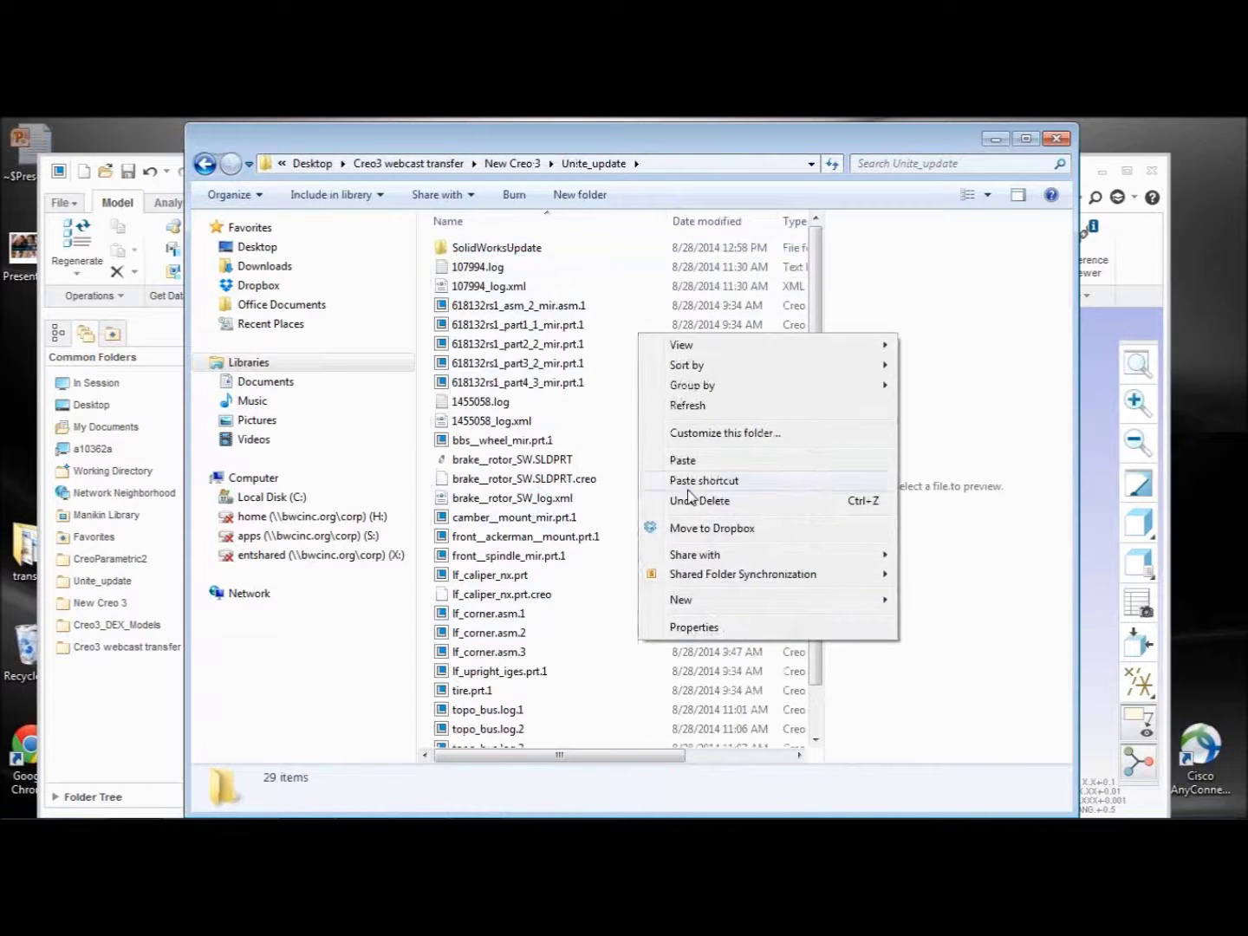
pyautogui.click(917, 290)
pyautogui.moveTo(825, 332); pyautogui.dragTo(1036, 354)
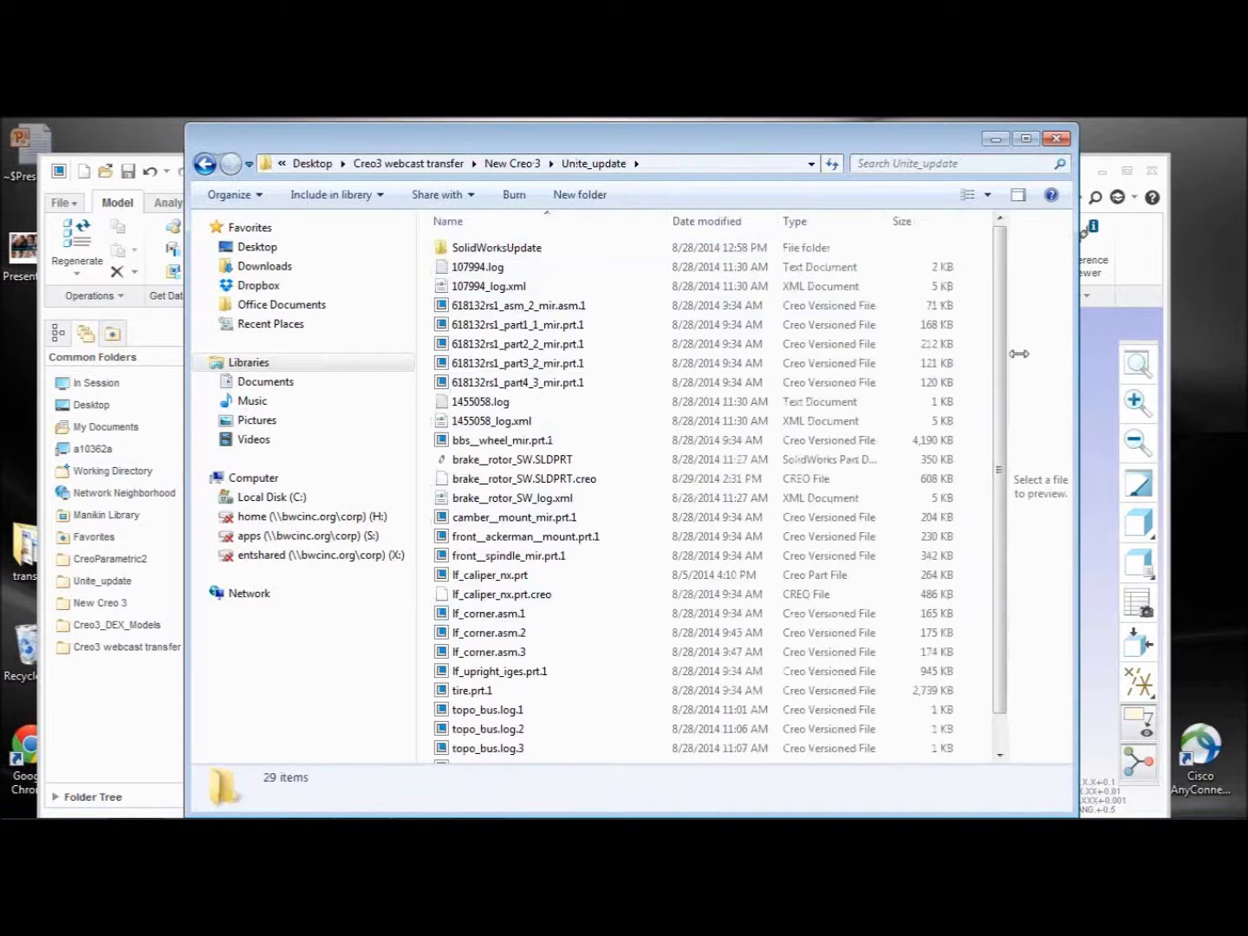
pyautogui.scroll(-1, 622, 449)
pyautogui.scroll(1, 623, 449)
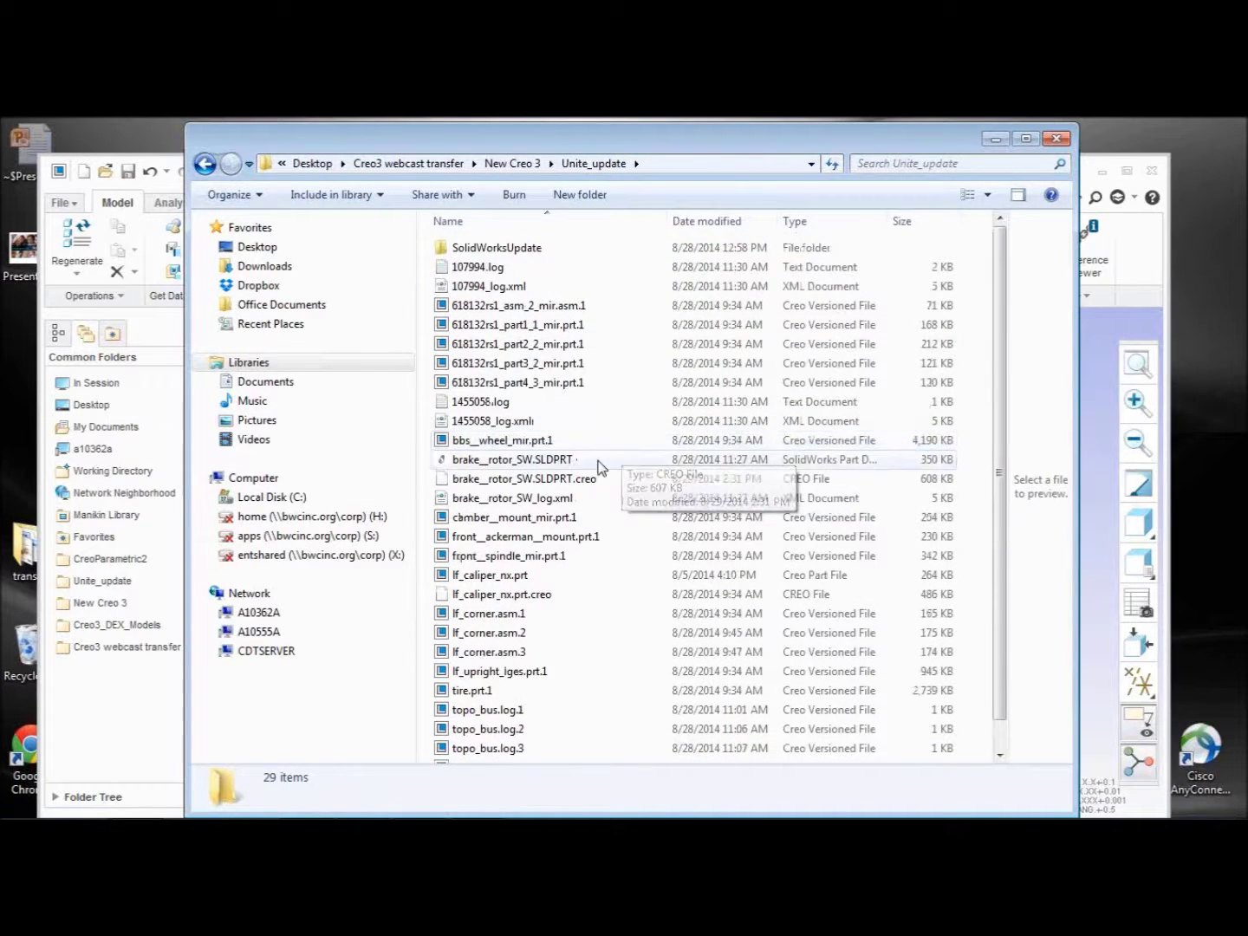
# - Paste the copied SolidWorks rotor into the Unite_update folder, replacing the existing brake__rotor_SW.SLDPRT, and close Windows Explorer
pyautogui.rightClick(621, 598)
pyautogui.click(668, 417)
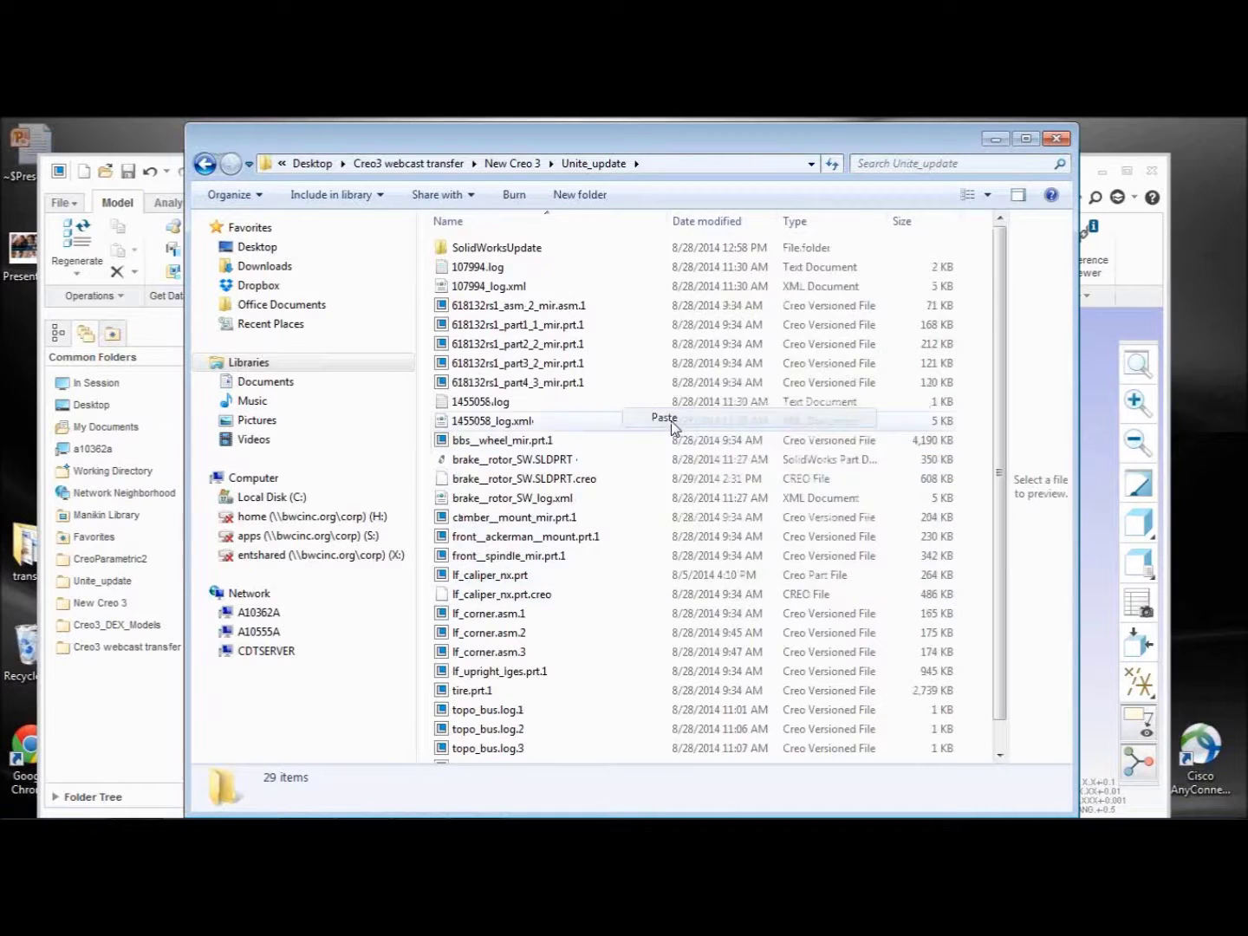
pyautogui.click(555, 348)
pyautogui.click(606, 459)
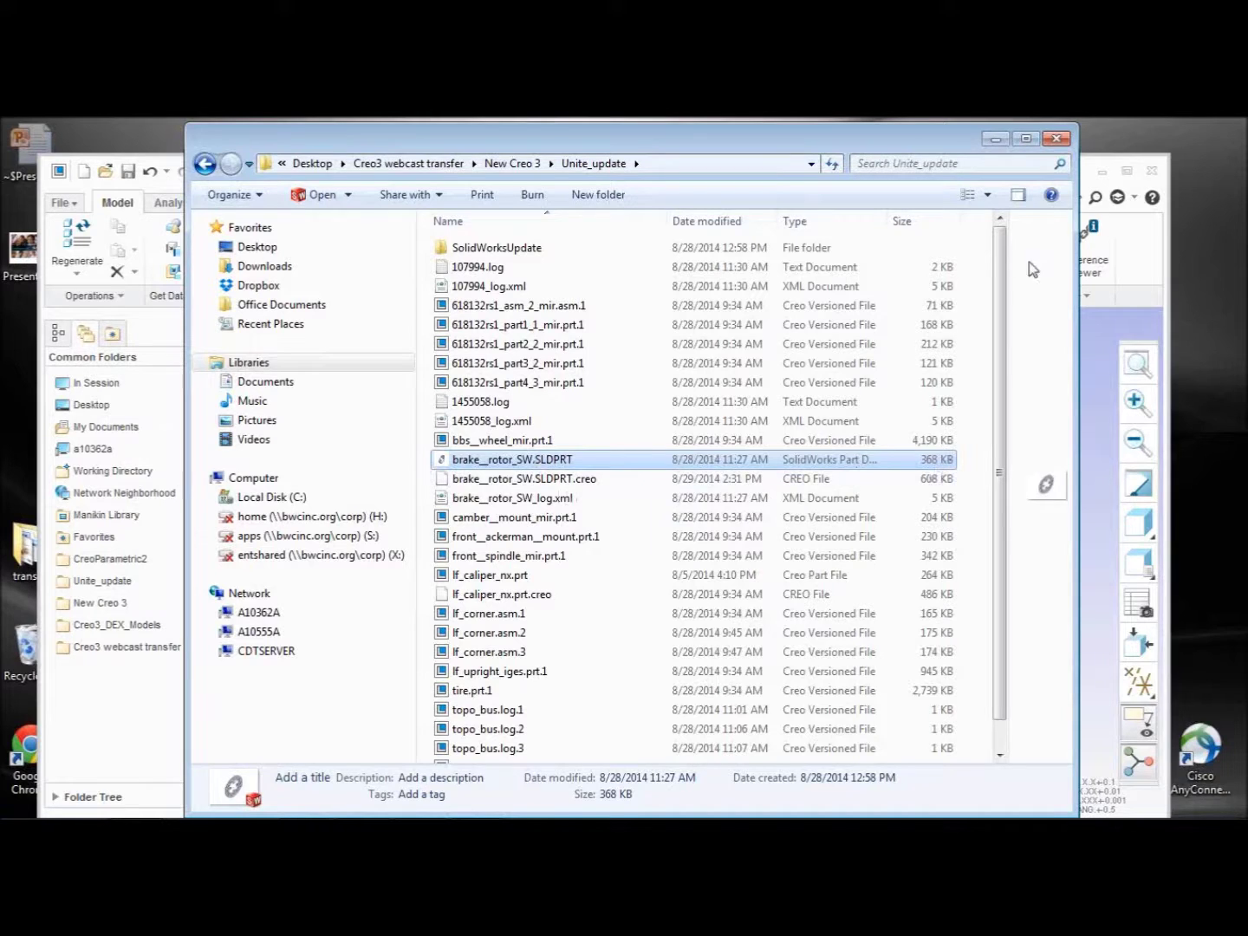
pyautogui.click(1054, 140)
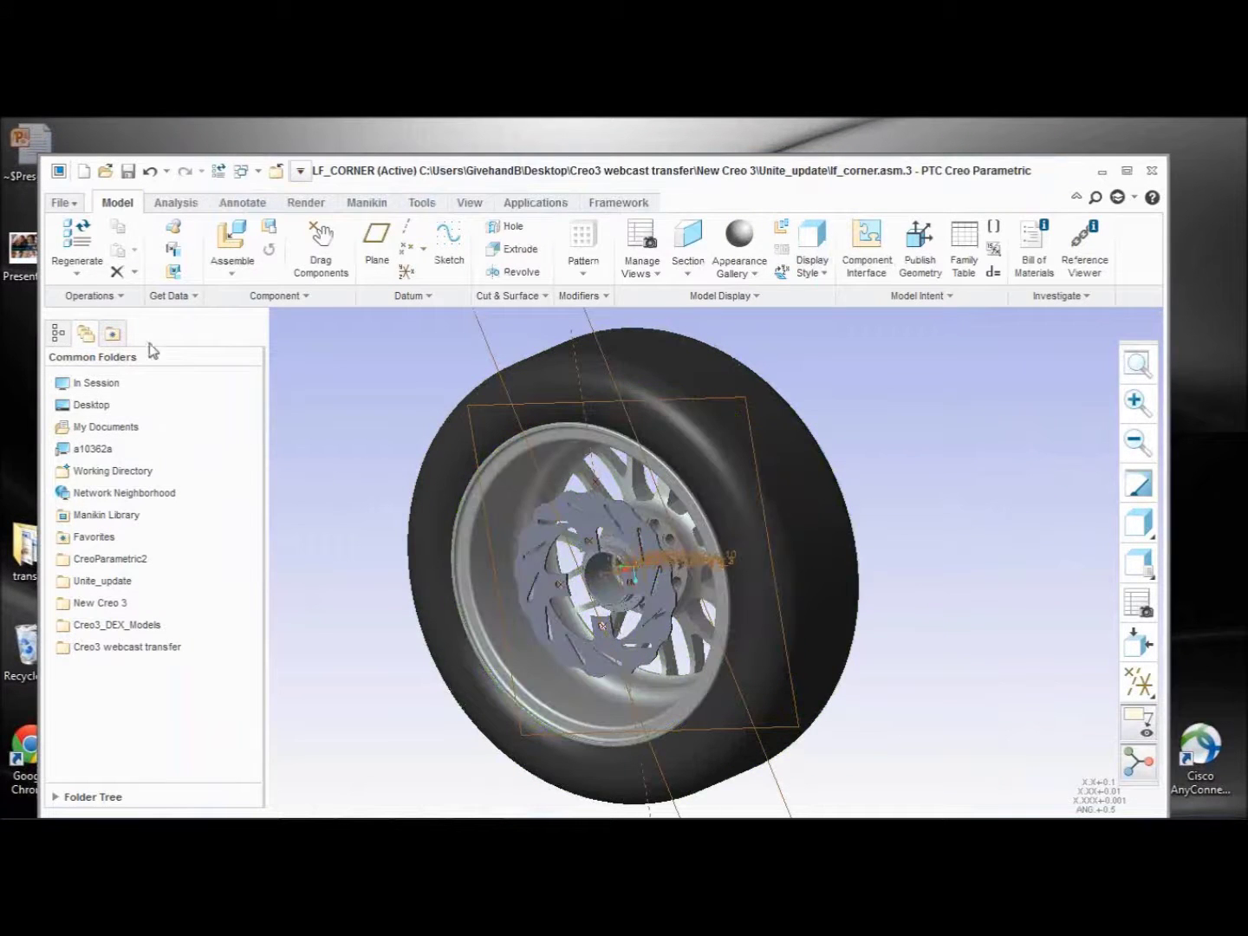
# - Enable the Show Log option for ATB operations in the LF_CORNER assembly
pyautogui.click(122, 298)
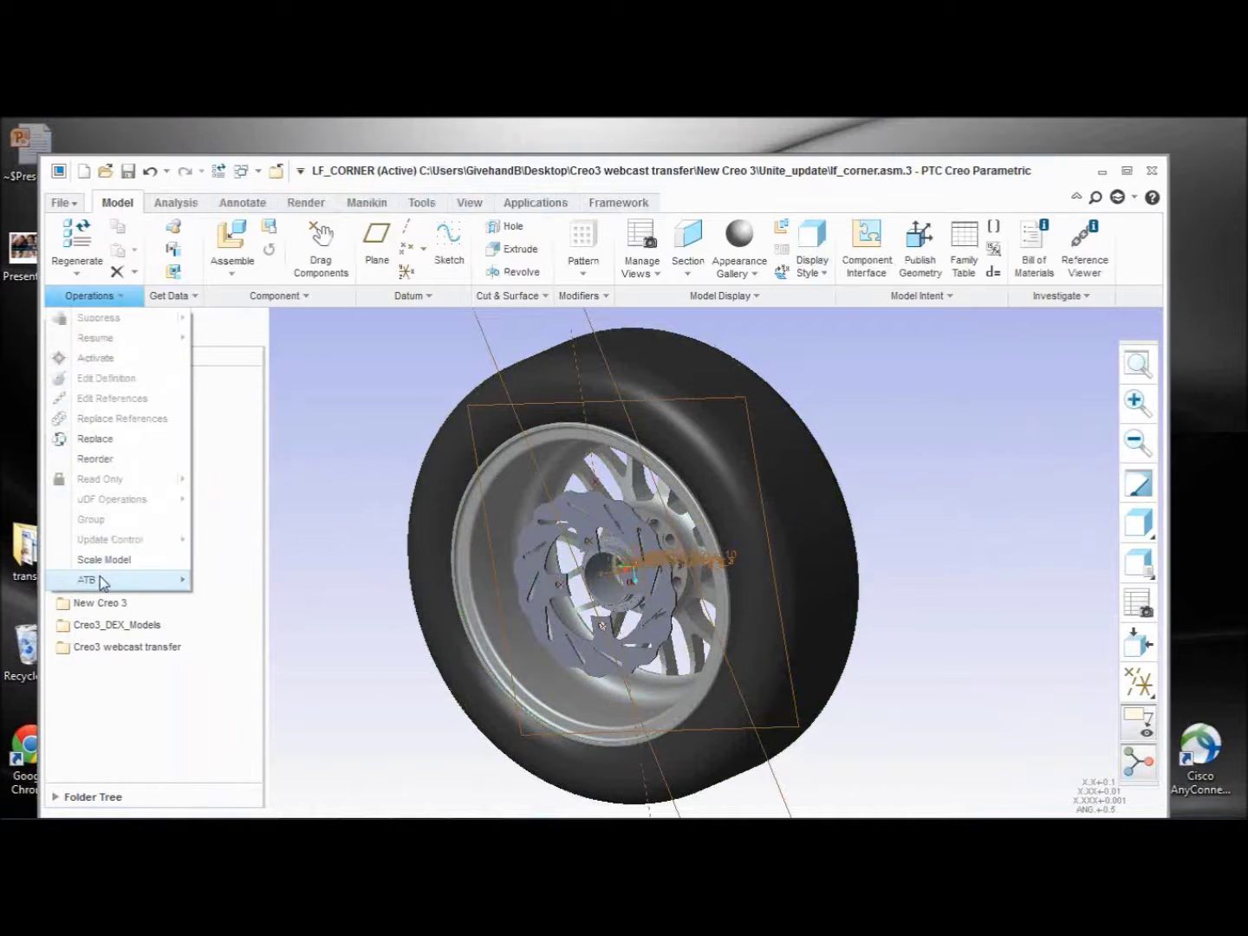
pyautogui.moveTo(105, 579)
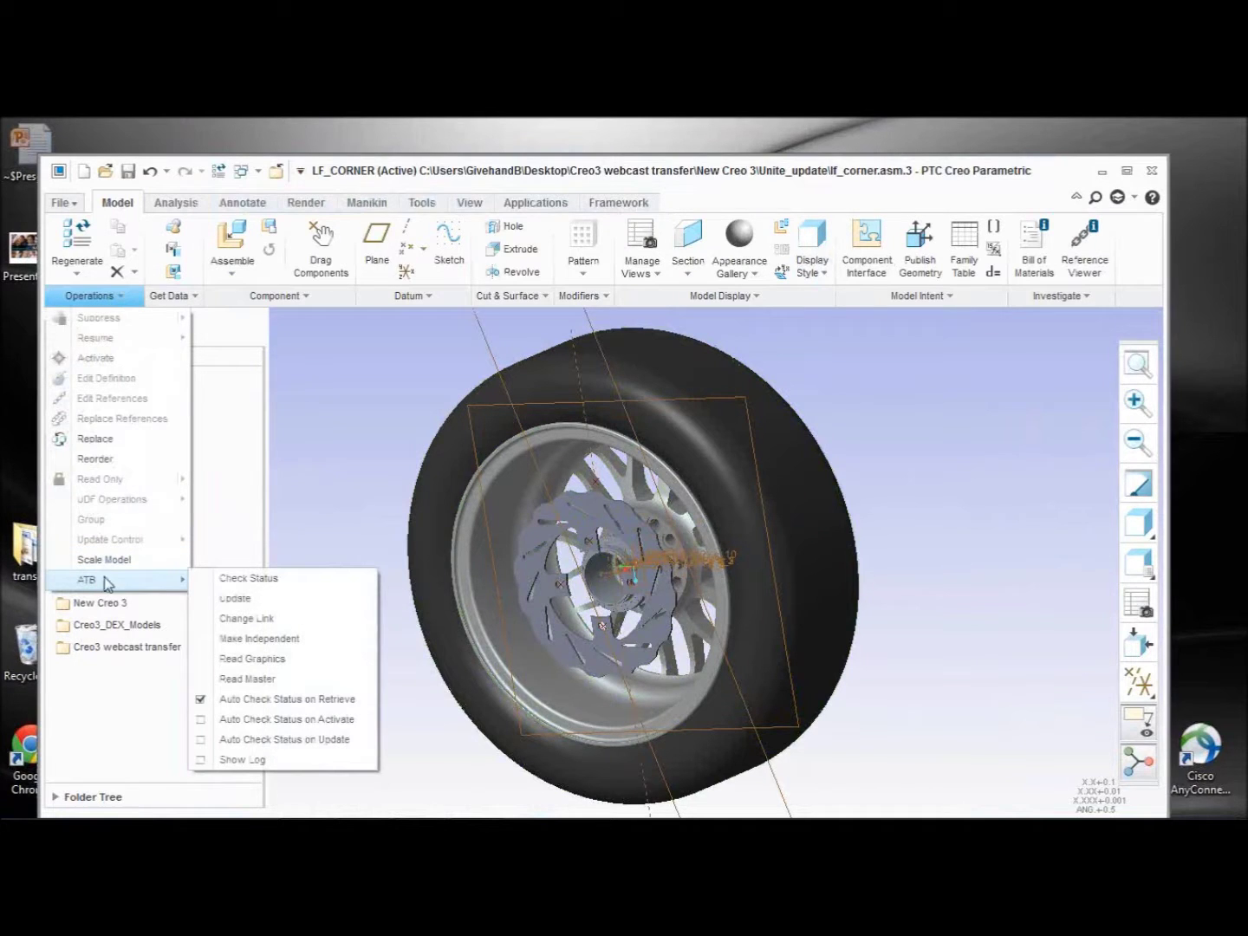
pyautogui.click(198, 760)
# - Run the ATB Check Status on all imported geometry, review the log for the brake rotor, and close it
pyautogui.click(119, 299)
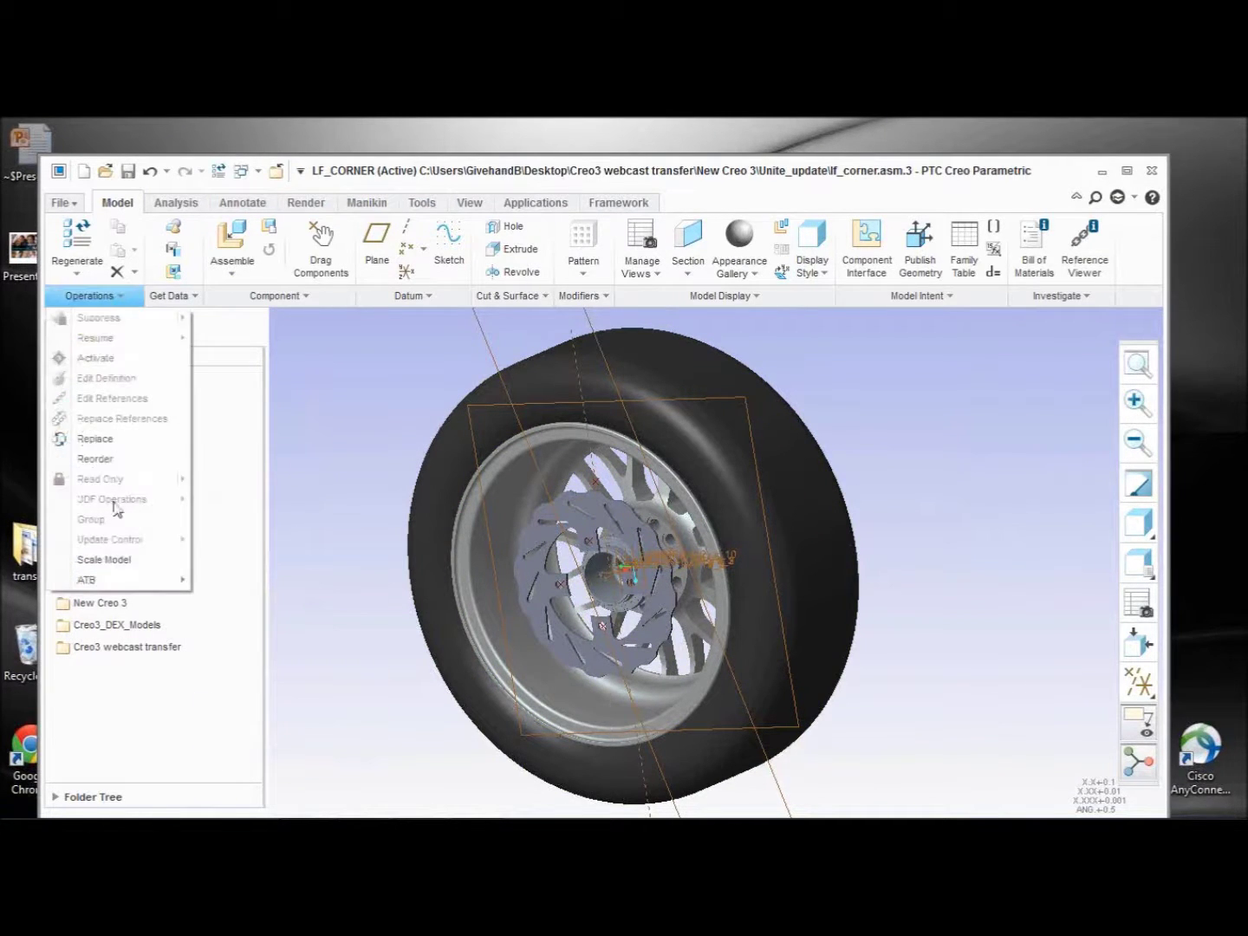
pyautogui.moveTo(128, 583)
pyautogui.click(221, 579)
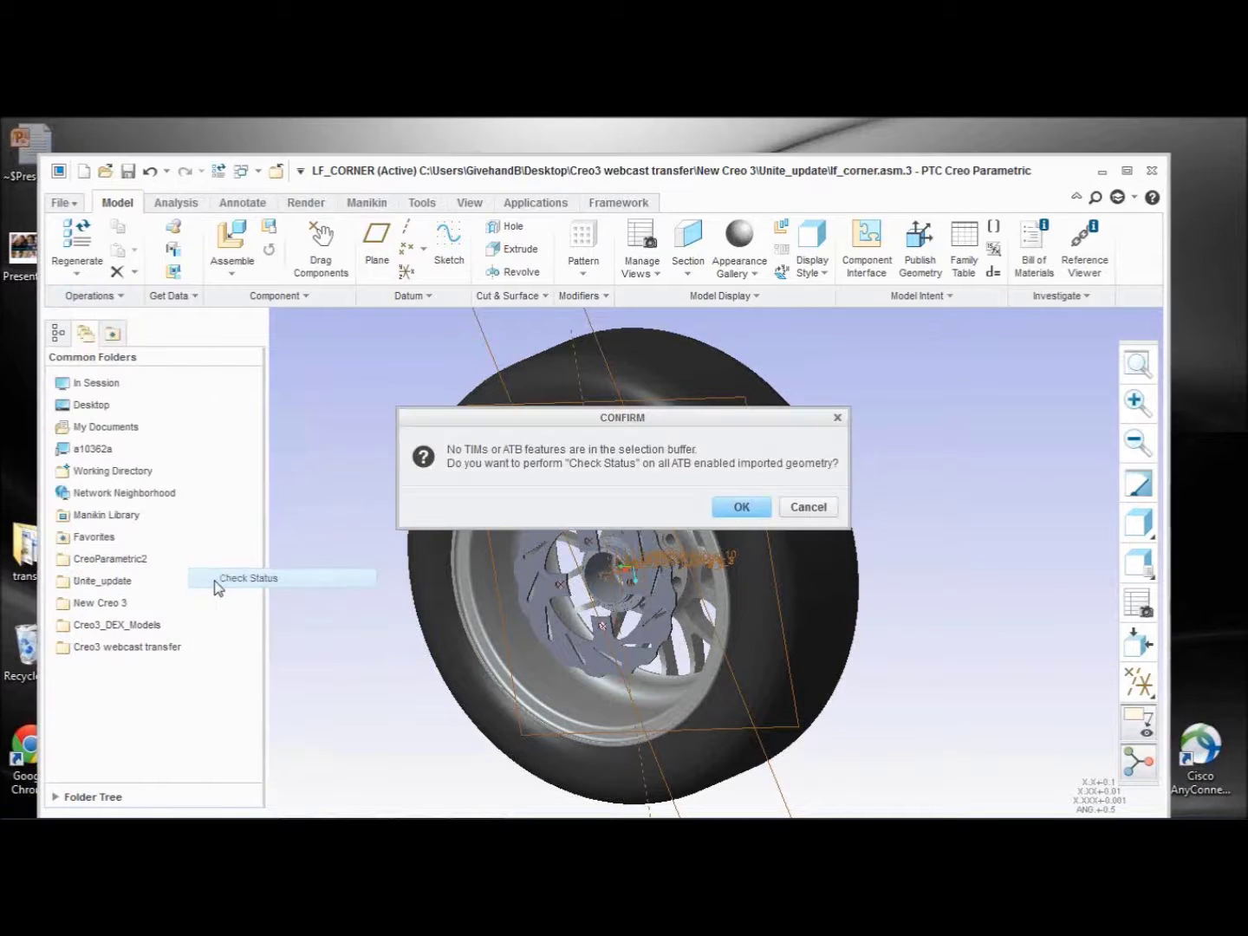
pyautogui.click(736, 509)
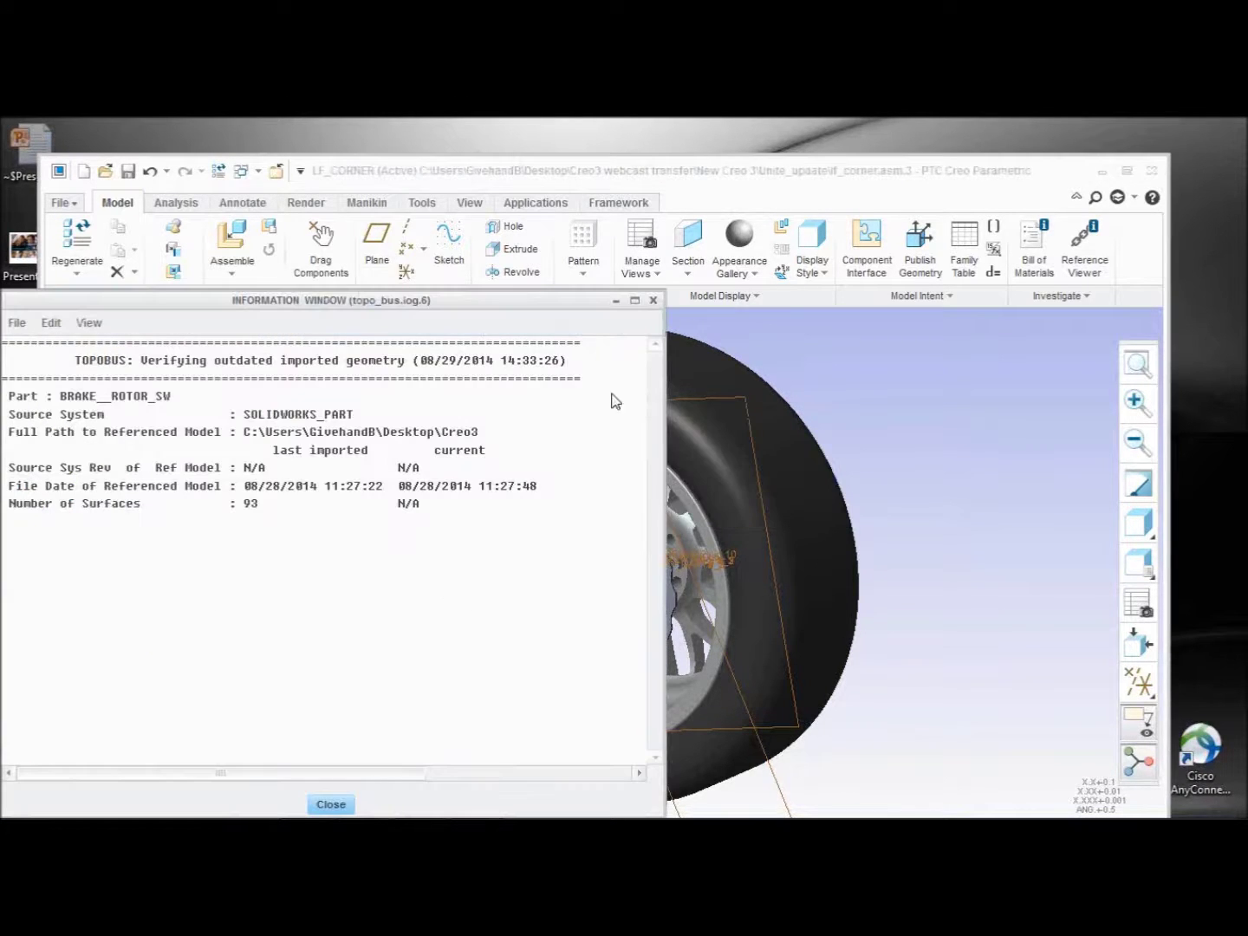
pyautogui.moveTo(490, 302); pyautogui.dragTo(997, 327)
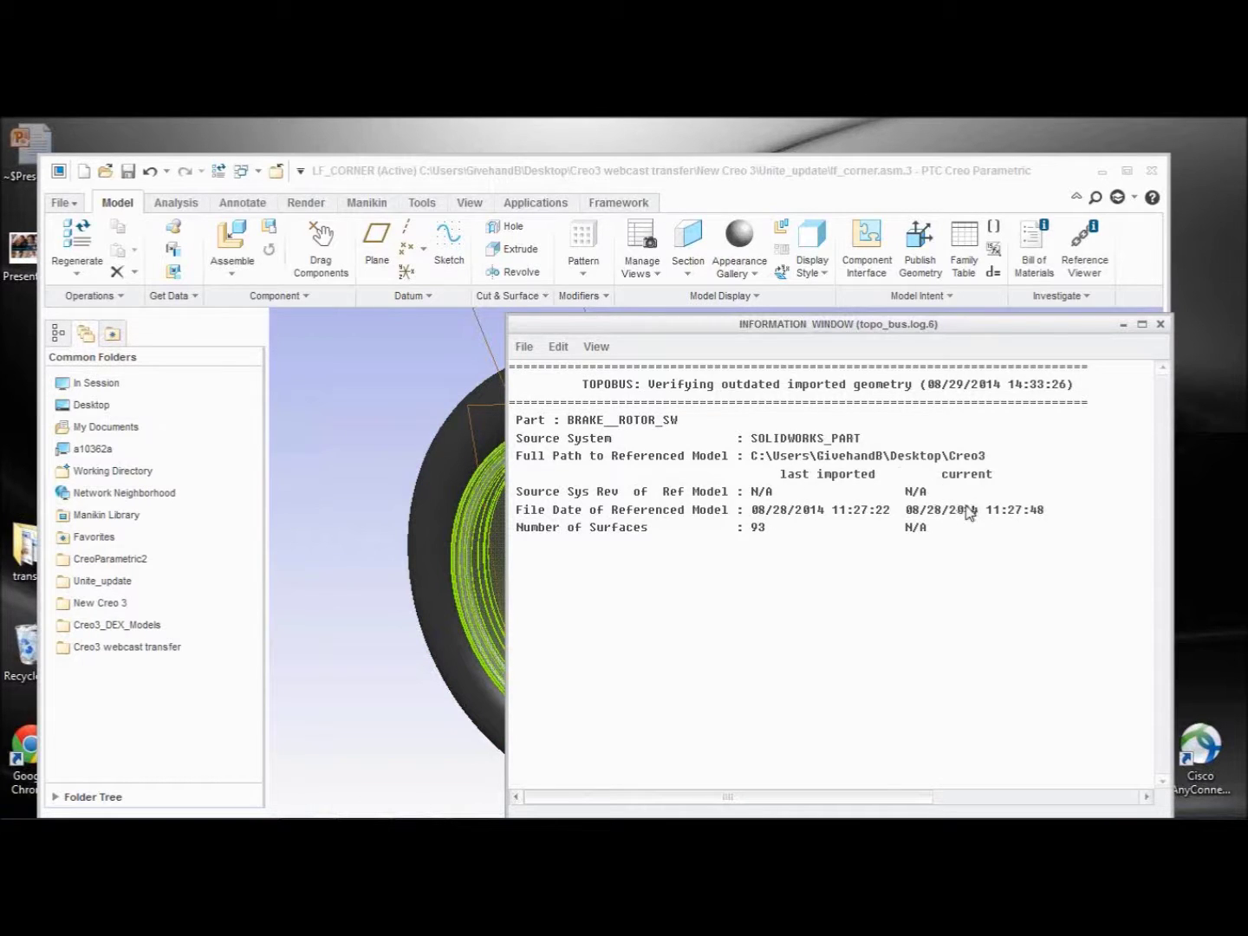
pyautogui.click(1159, 324)
# - Run the ATB Update on all ATB-enabled imported geometry in the assembly
pyautogui.click(115, 296)
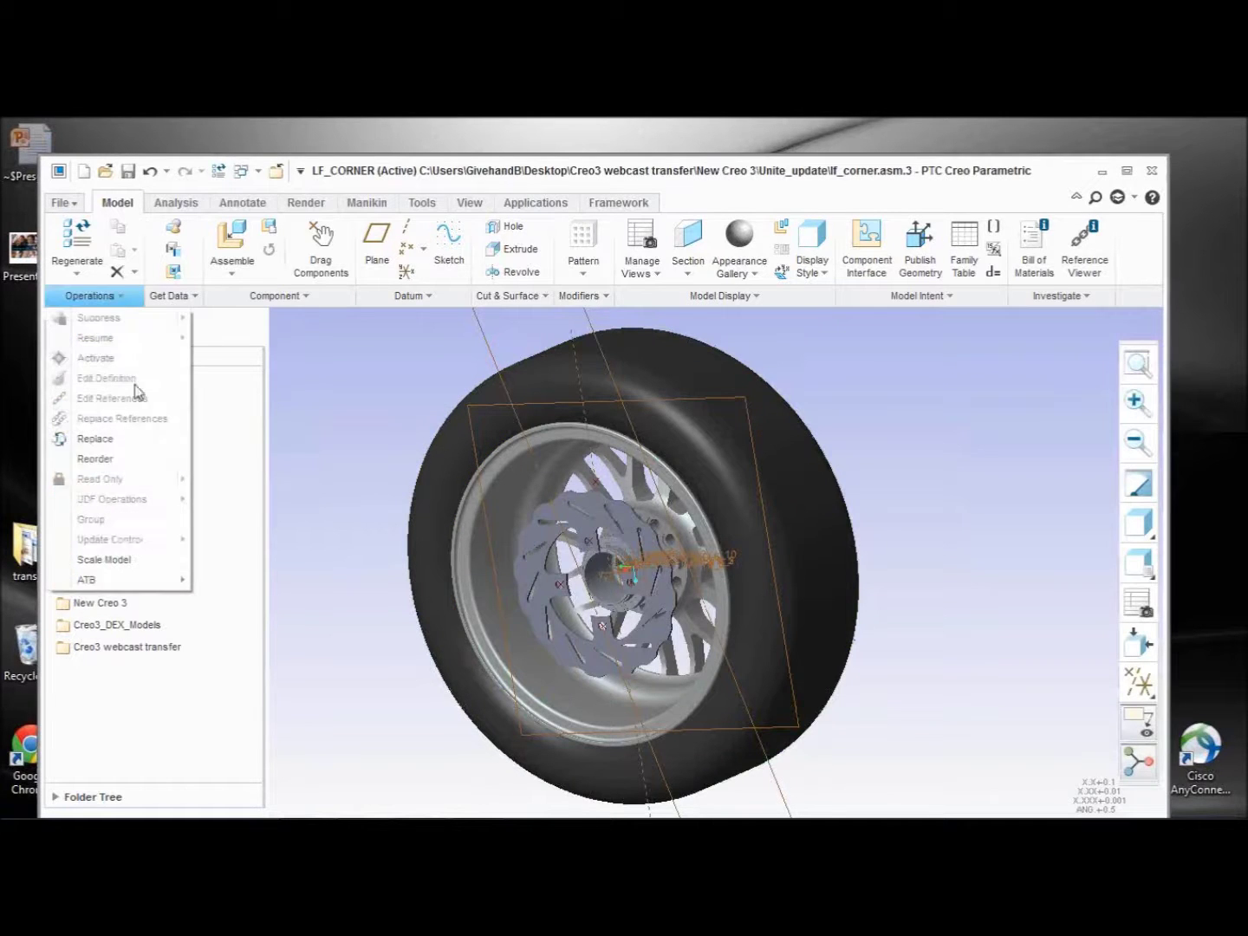
pyautogui.moveTo(142, 581)
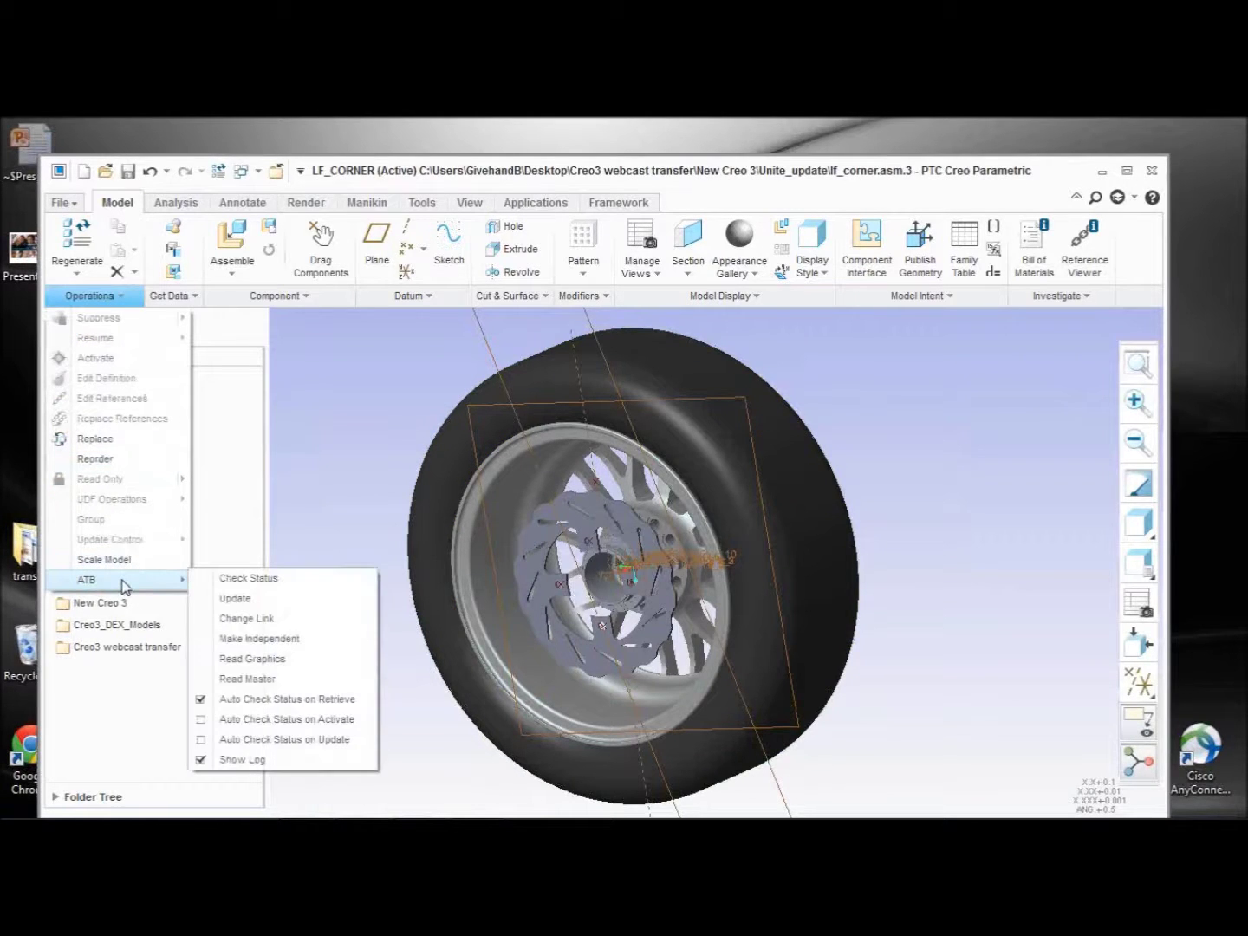
pyautogui.click(227, 598)
pyautogui.click(727, 507)
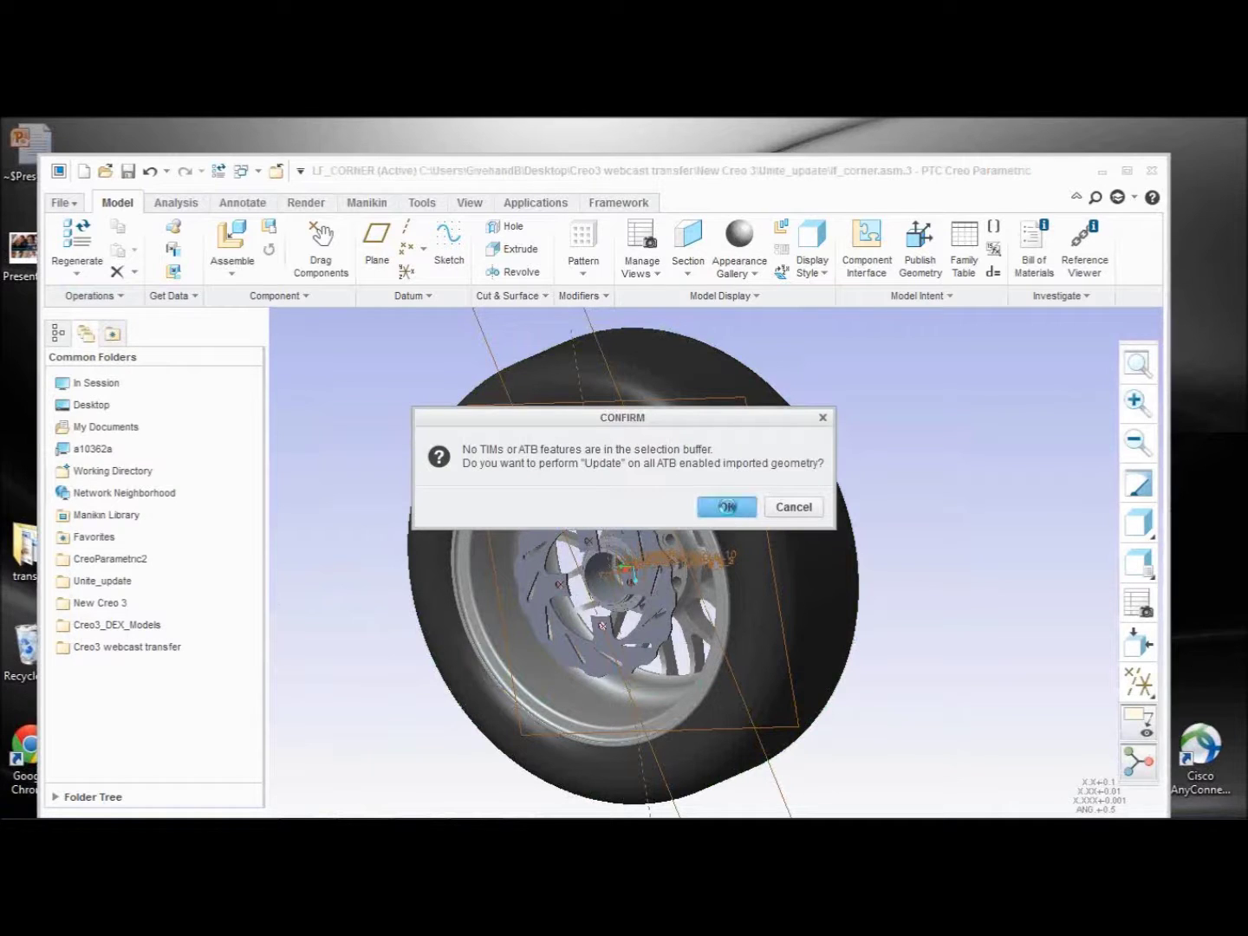
# - Examine the updated brake rotor's outline, slots and fit inside the wheel from several angles
pyautogui.scroll(-5, 718, 573)
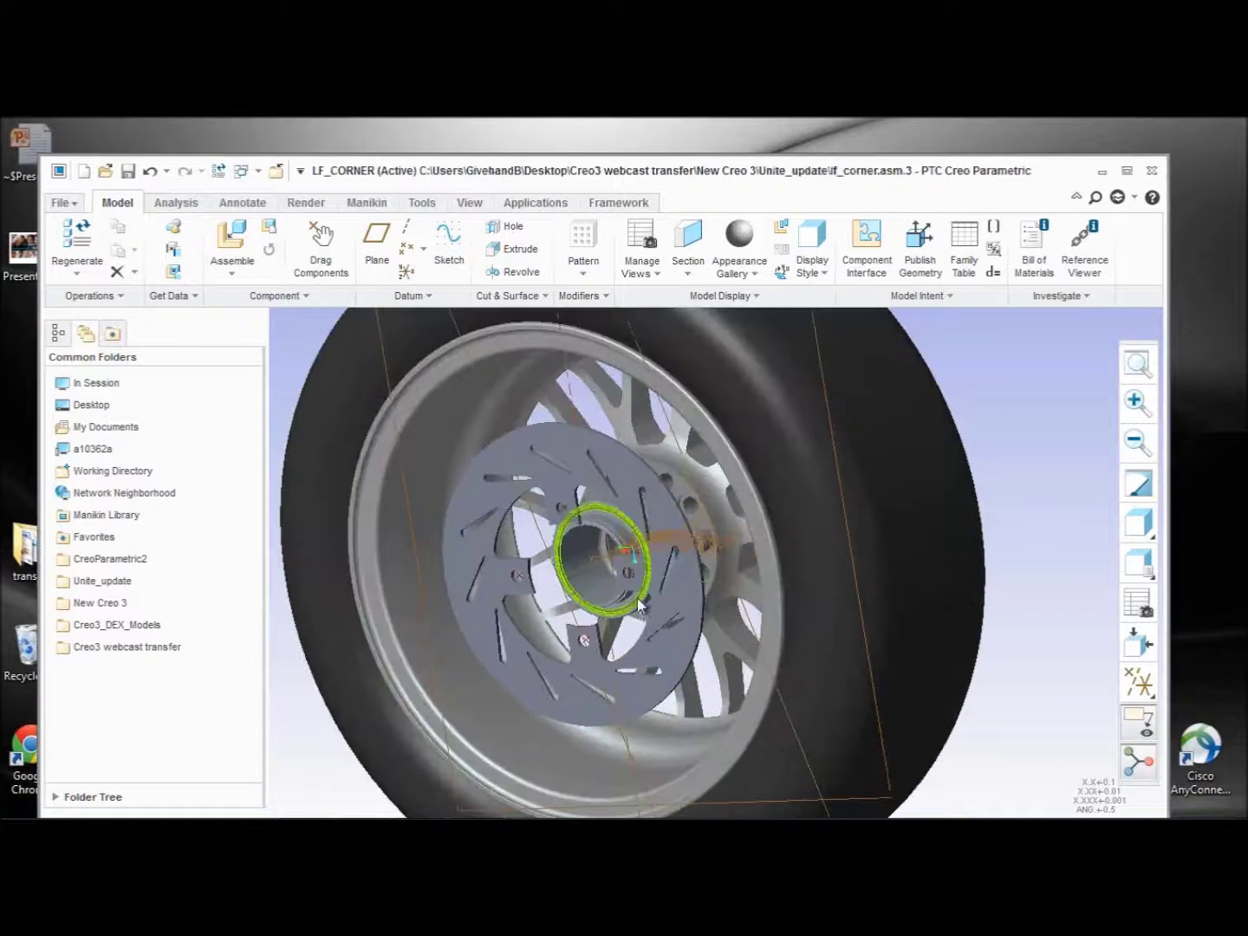
pyautogui.moveTo(718, 572); pyautogui.dragTo(755, 565, button='middle')
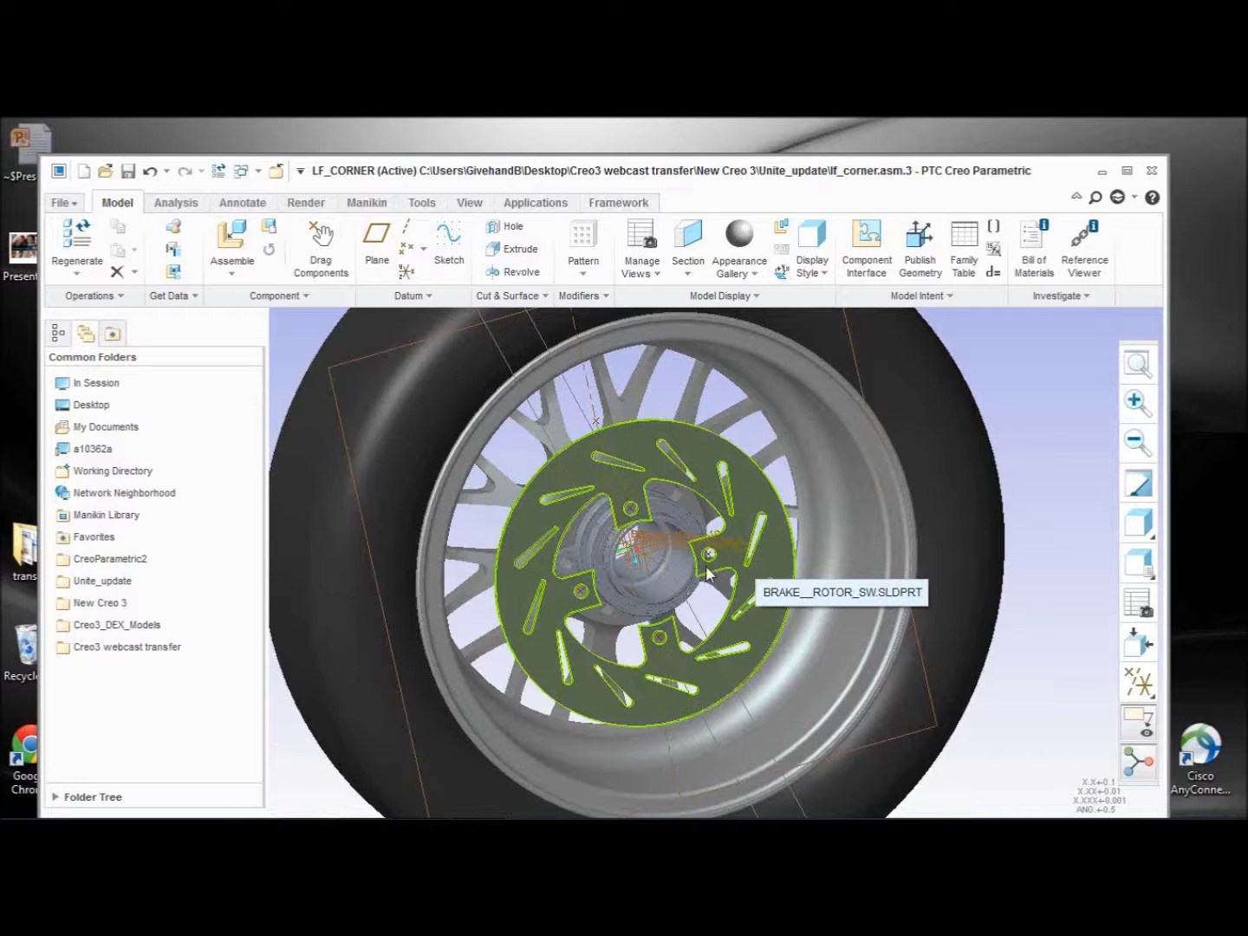
pyautogui.scroll(-3, 556, 588)
pyautogui.scroll(3, 556, 587)
pyautogui.moveTo(556, 589); pyautogui.dragTo(580, 586, button='middle')
pyautogui.scroll(-3, 577, 588)
pyautogui.scroll(3, 596, 576)
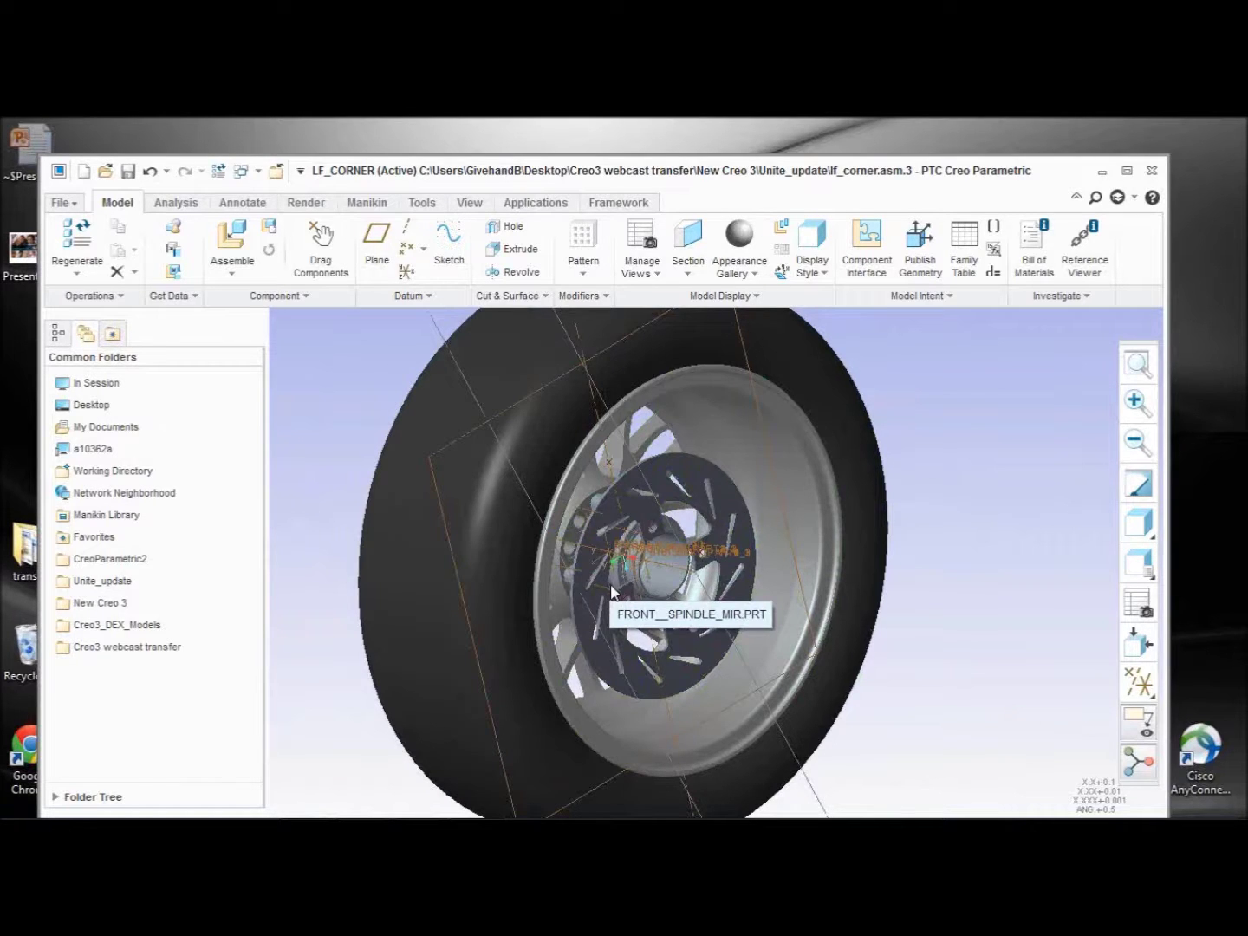
# - Switch to the PowerPoint presentation, start the slide show from the current slide, and advance to the Unite-Base Package and Purchased Extensions slide
pyautogui.click(426, 803)
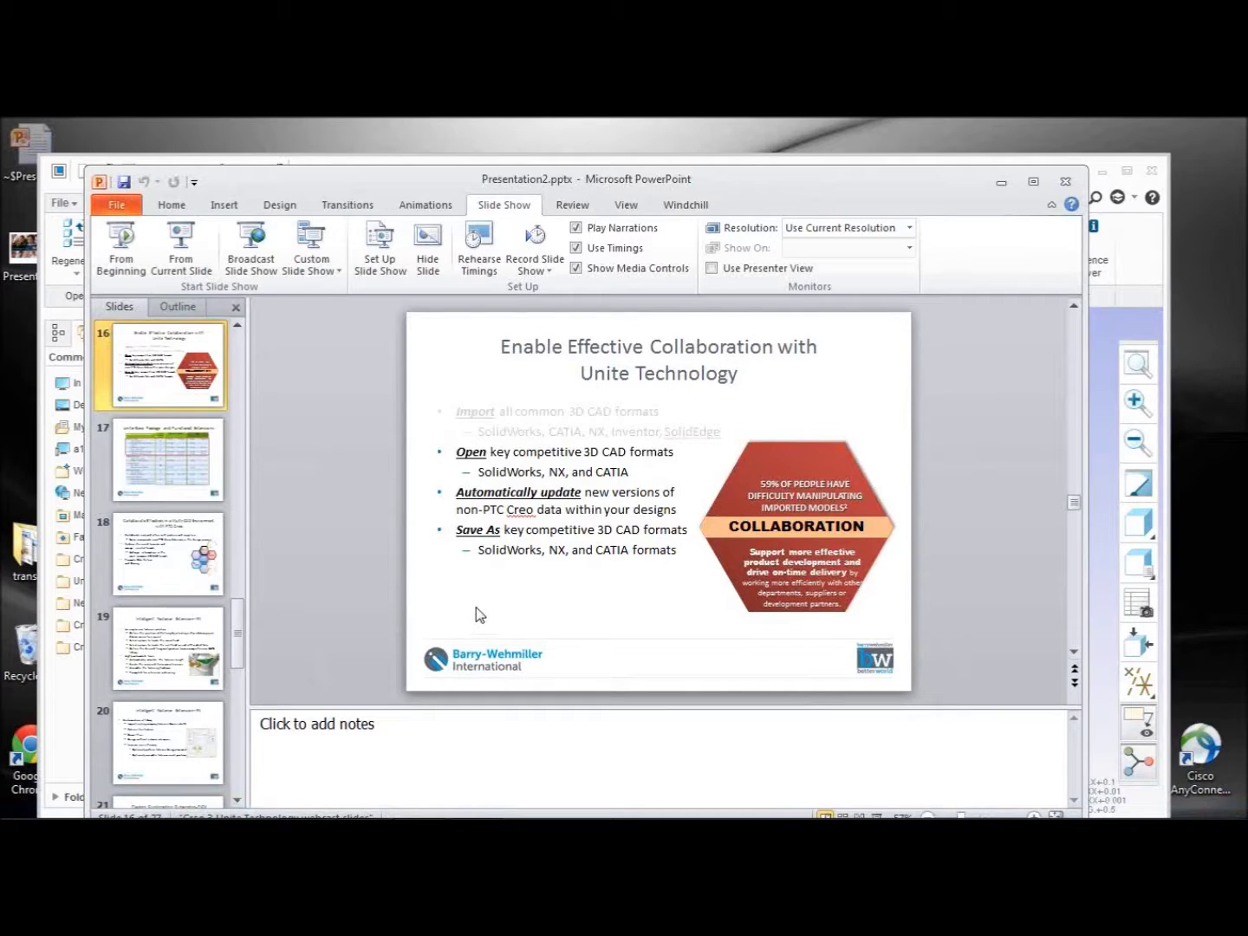
pyautogui.click(213, 271)
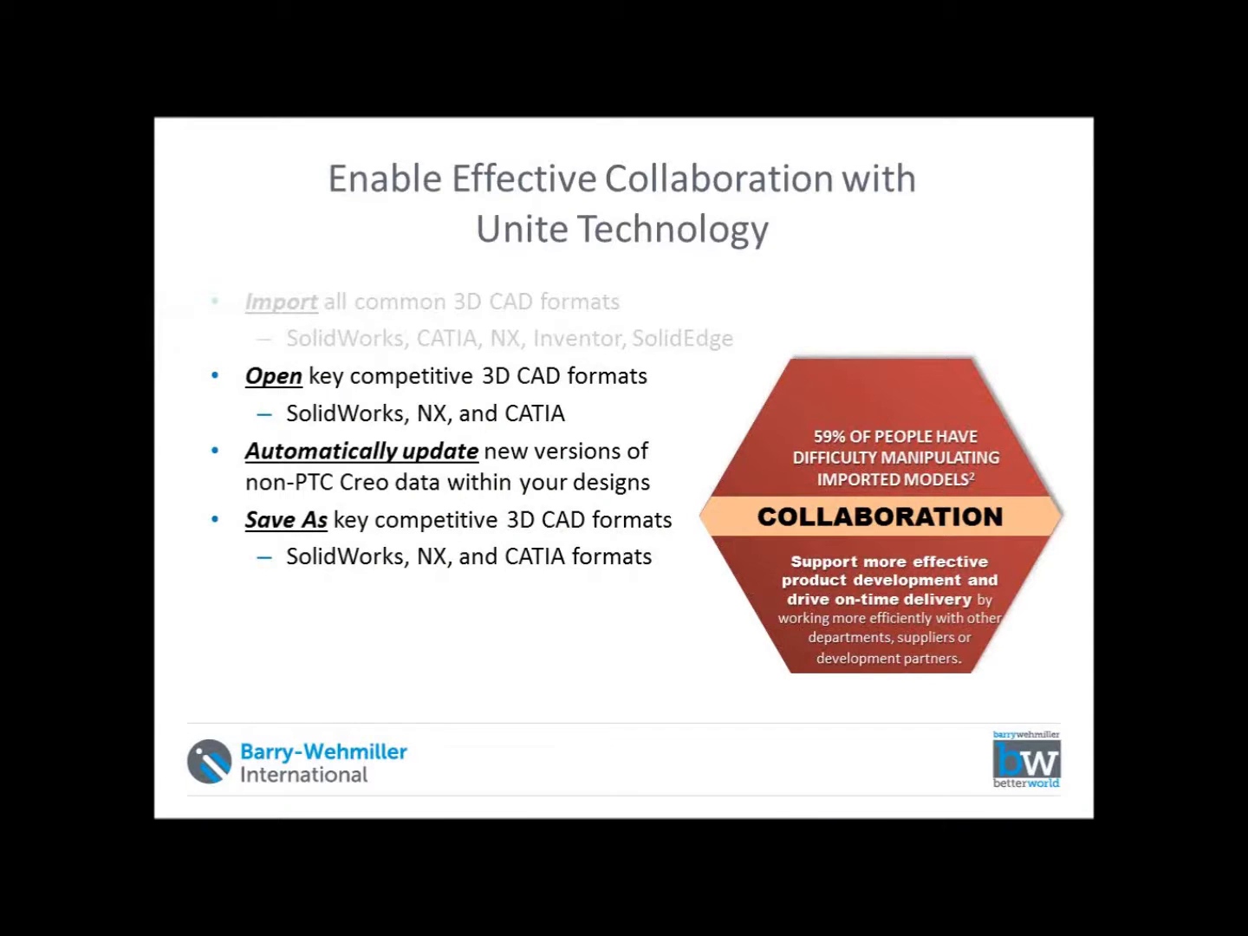
pyautogui.press('Right')
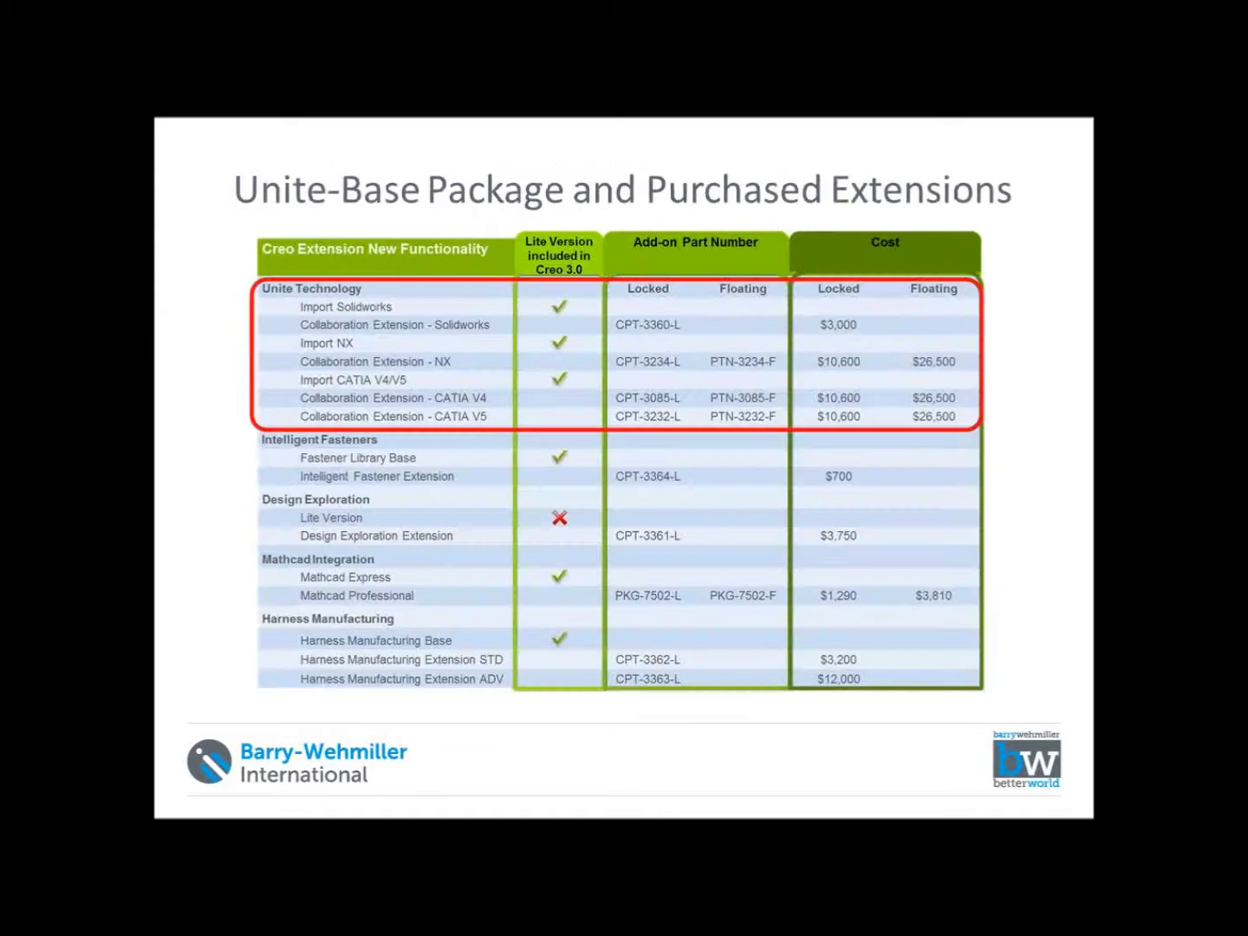